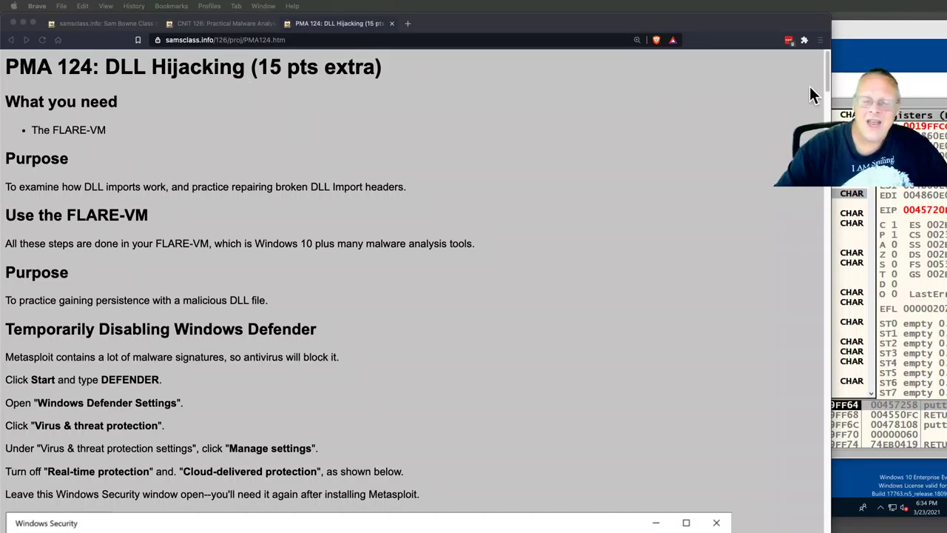
# - Bring the FLARE-VM window, showing putty.exe and puttycomp.exe in OllyDbg, in front of Brave
pyautogui.click(862, 35)
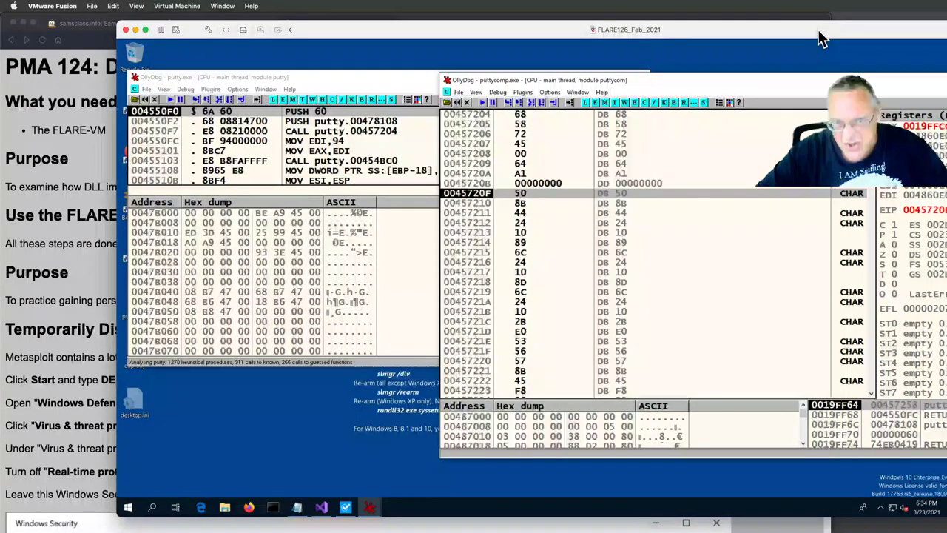
# - Close the puttycomp and putty OllyDbg windows, then scroll down the PMA 124 lab page in Brave
pyautogui.moveTo(815, 32); pyautogui.dragTo(809, 31)
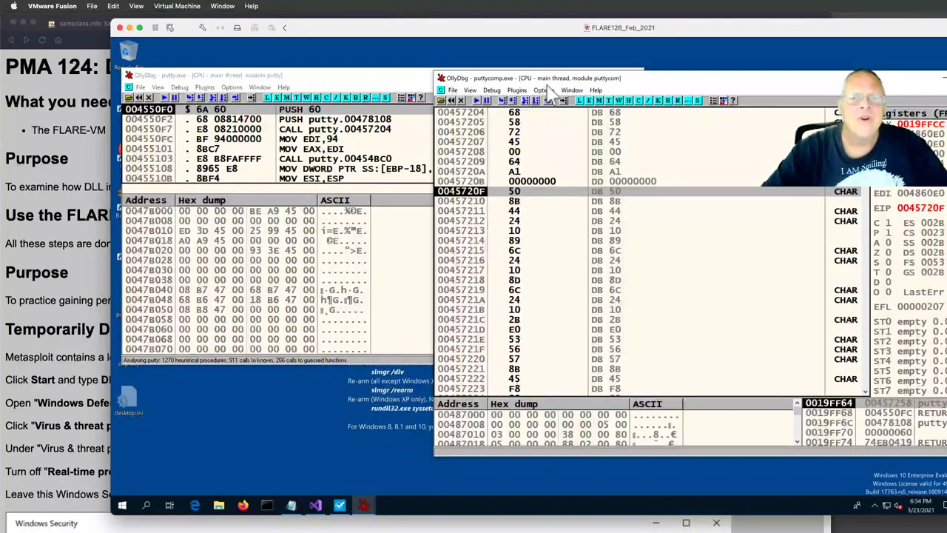
pyautogui.click(442, 78)
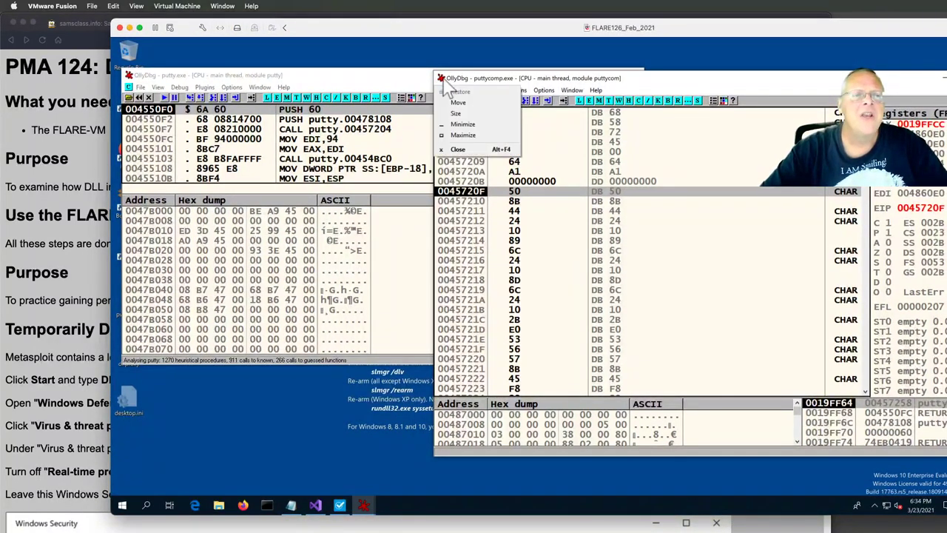
pyautogui.click(460, 150)
pyautogui.click(130, 77)
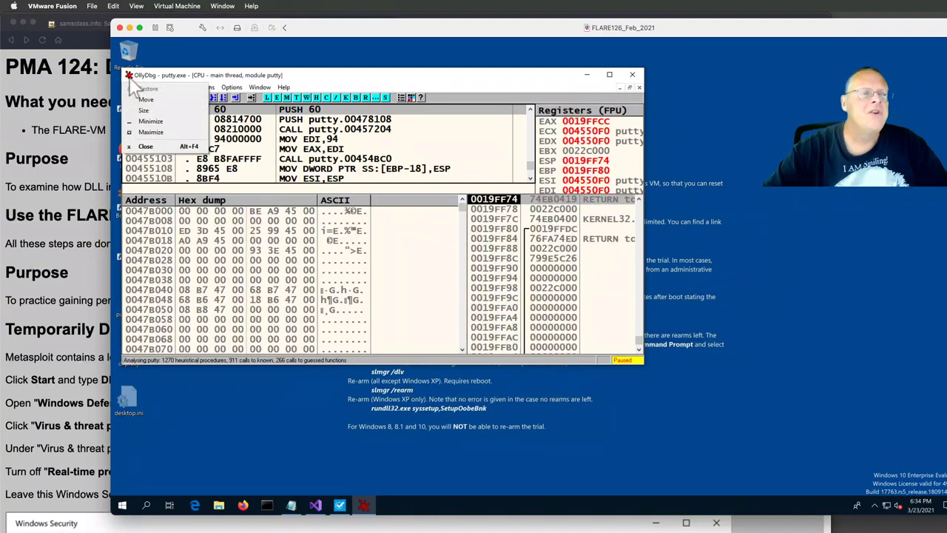
pyautogui.click(145, 147)
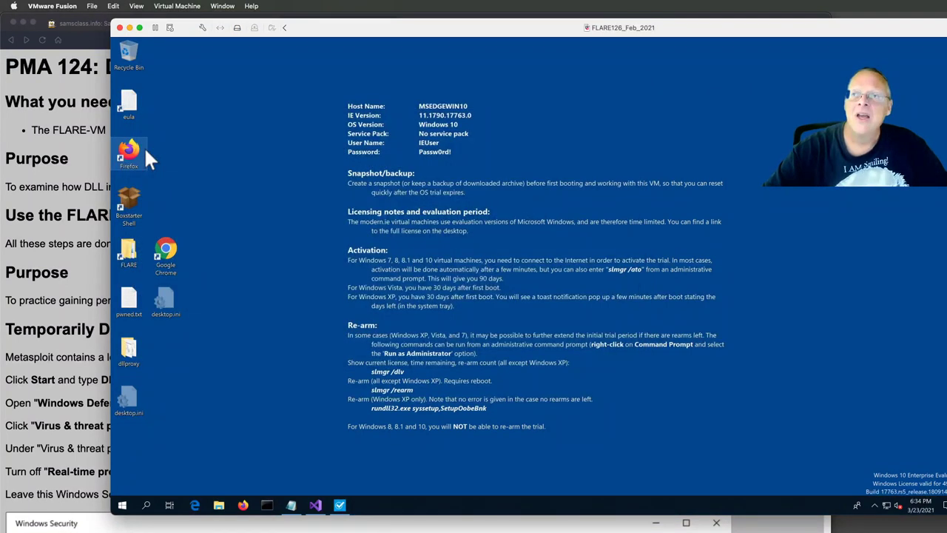
pyautogui.click(74, 274)
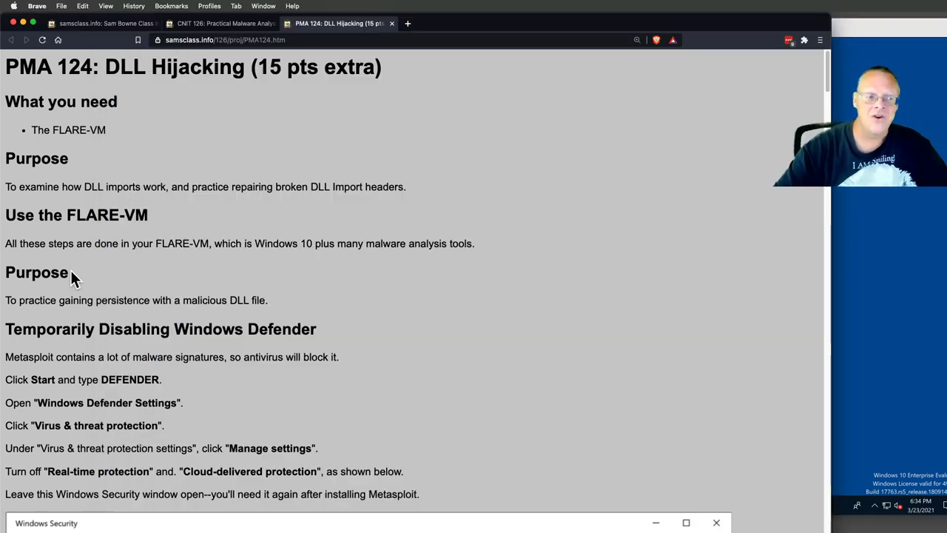
pyautogui.scroll(-5, 229, 390)
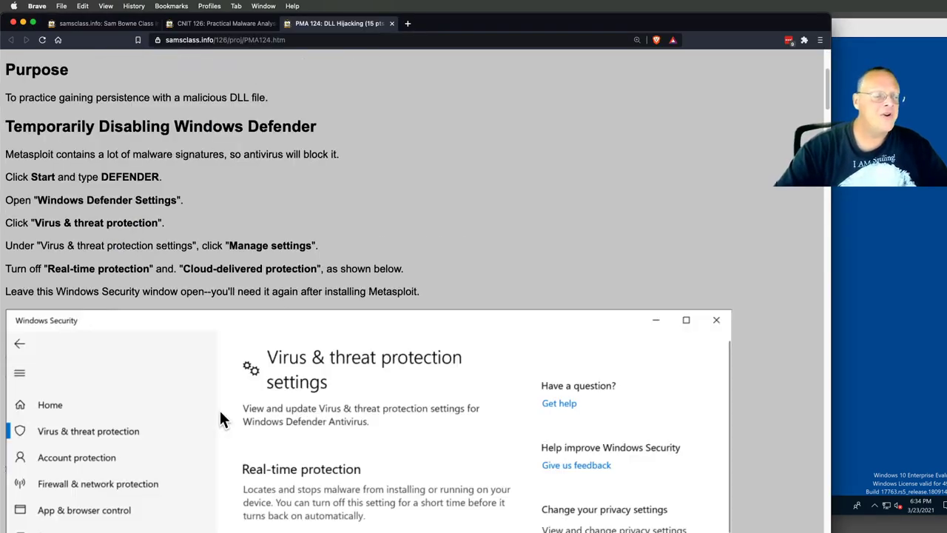
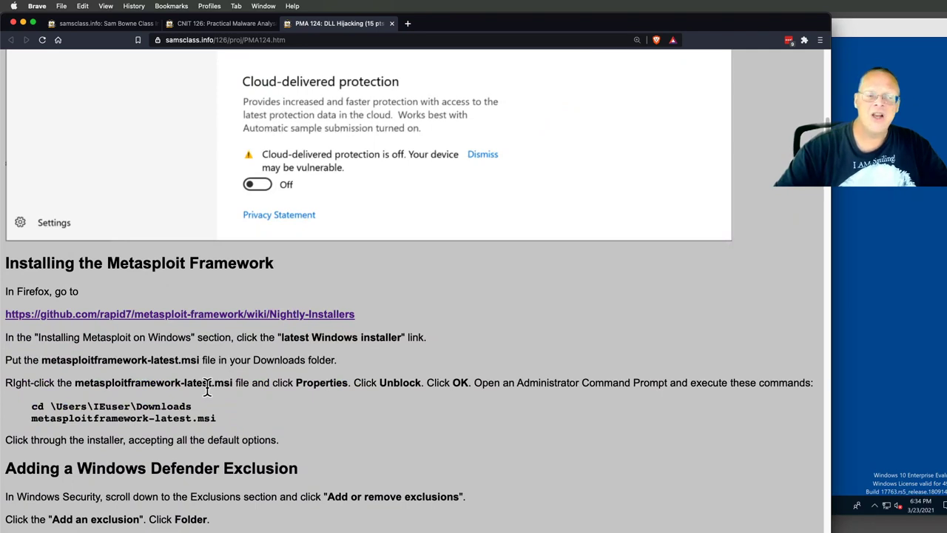
# - Highlight the C:\metasploit-framework exclusion path, then continue reading to the msfvenom DLL creation command
pyautogui.scroll(-7, 208, 390)
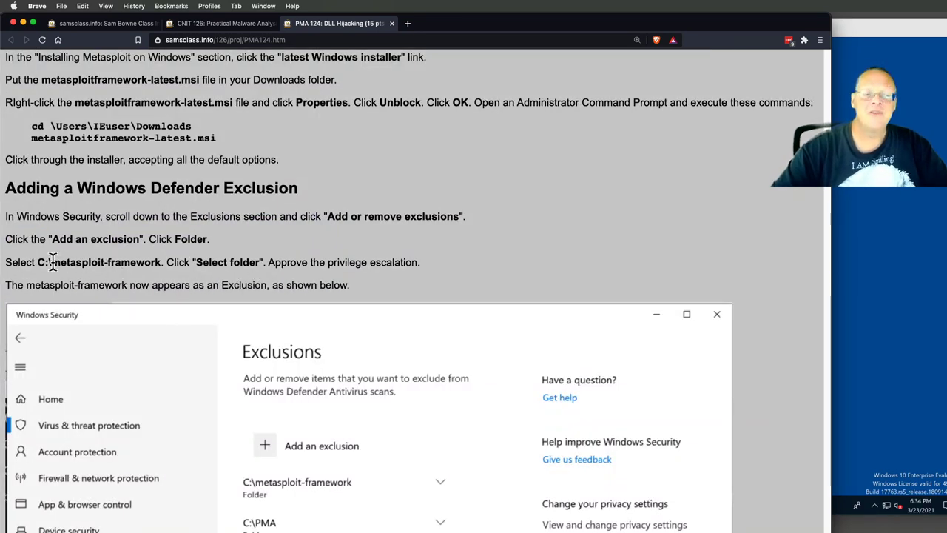
pyautogui.moveTo(49, 263); pyautogui.dragTo(171, 264)
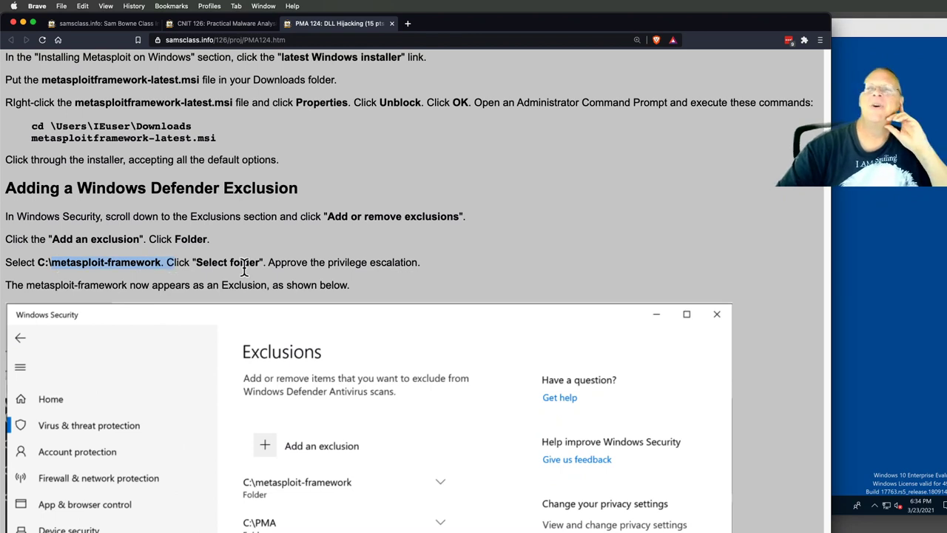
pyautogui.scroll(-10, 244, 270)
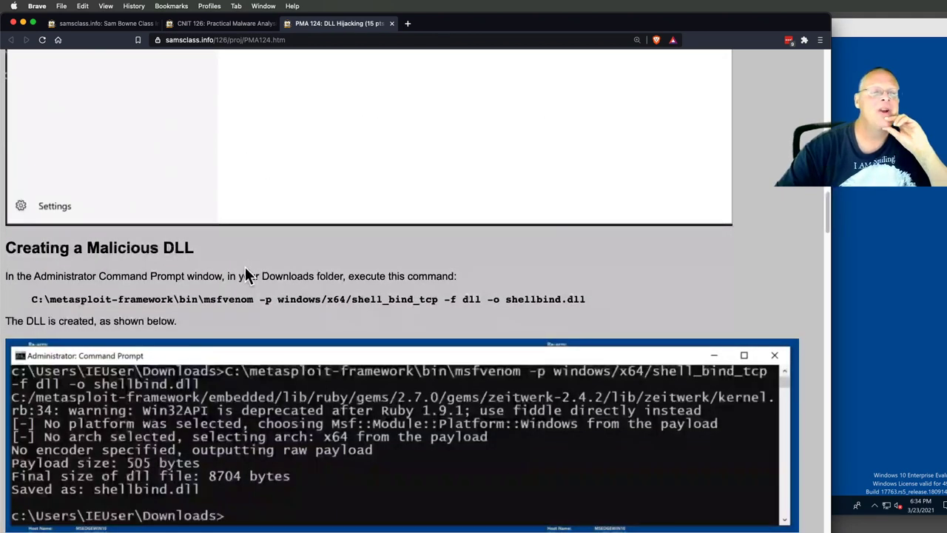
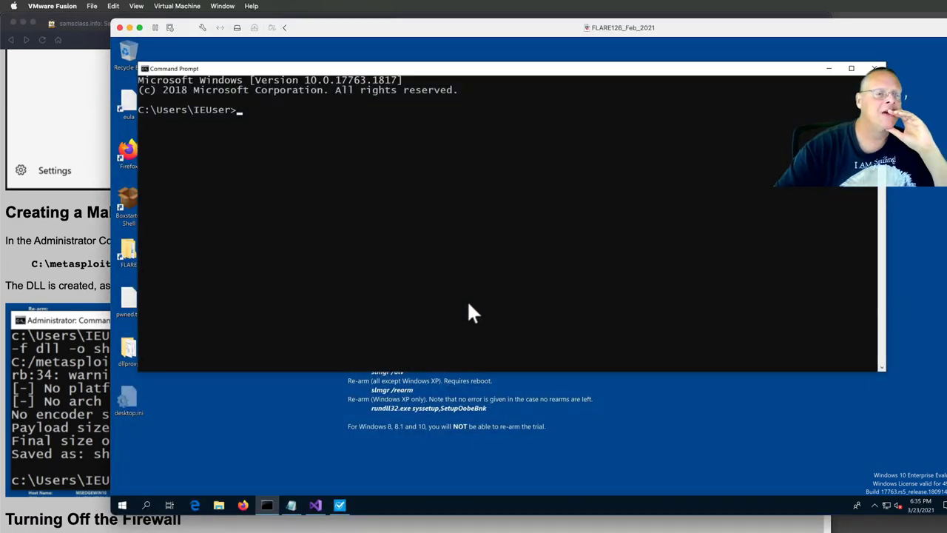
# - Change into Downloads with cd Downloads and enter mkdir demo at the new prompt
# - Create a 'demo' folder in Downloads with mkdir demo, then type 'cd demo'
pyautogui.write('Downloads')
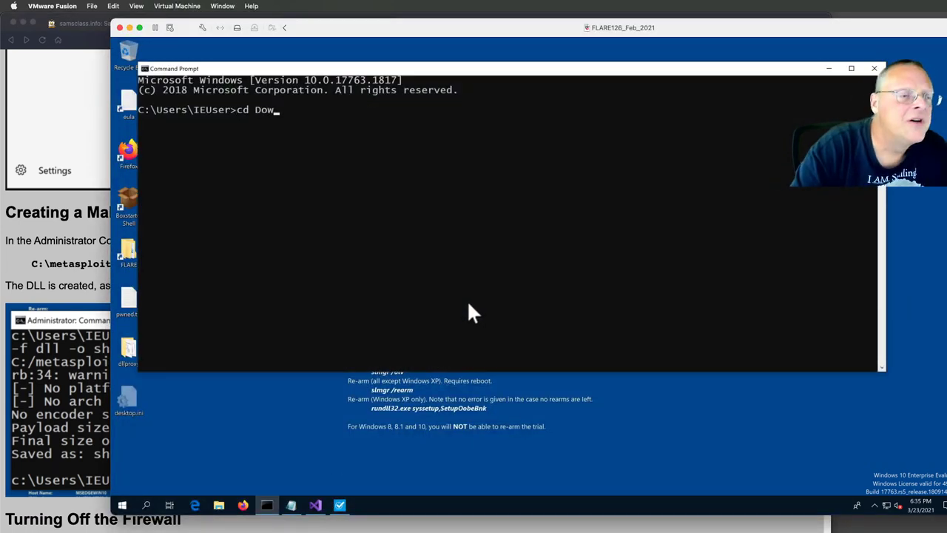
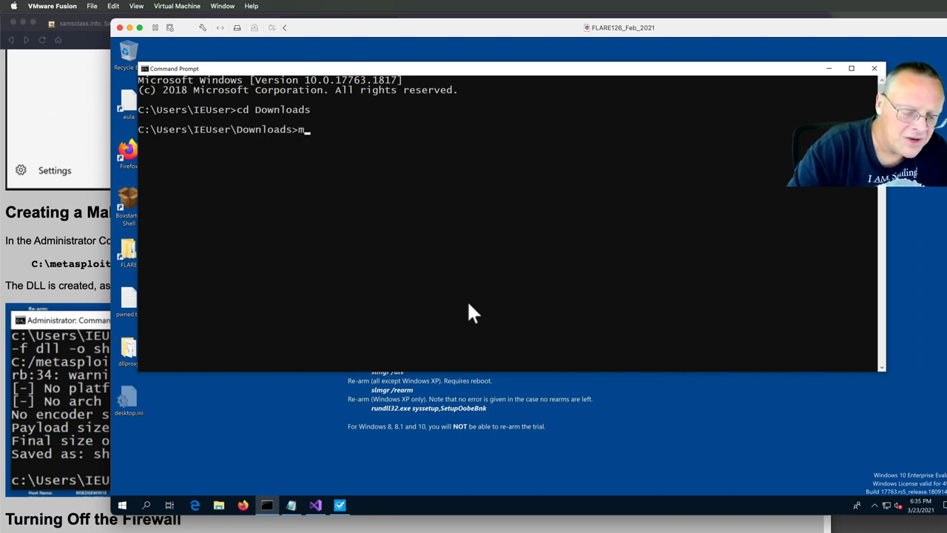
# - Change into Downloads with cd Downloads and enter mkdir demo at the new prompt
# - Create a 'demo' folder in Downloads with mkdir demo, then type 'cd demo'
pyautogui.write(' demo')
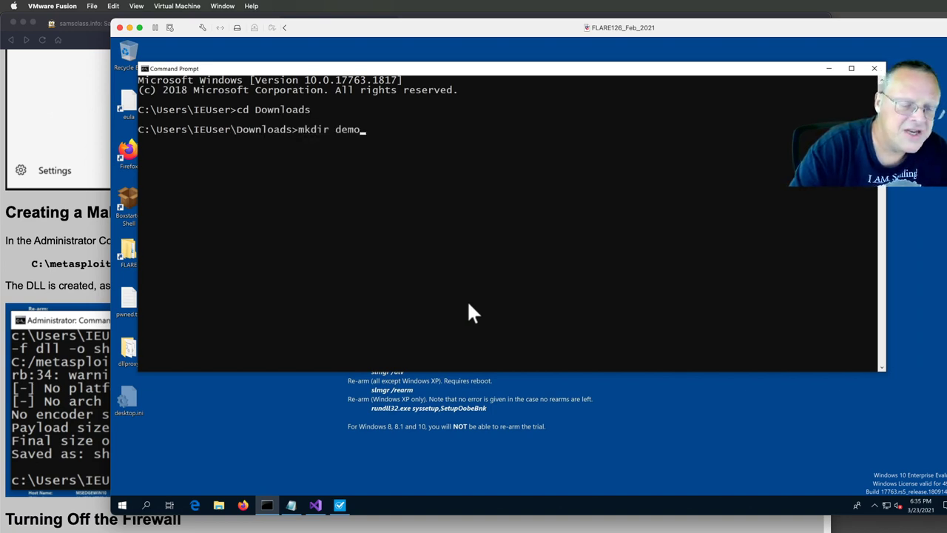
pyautogui.press('Return')
pyautogui.write('cd demo')
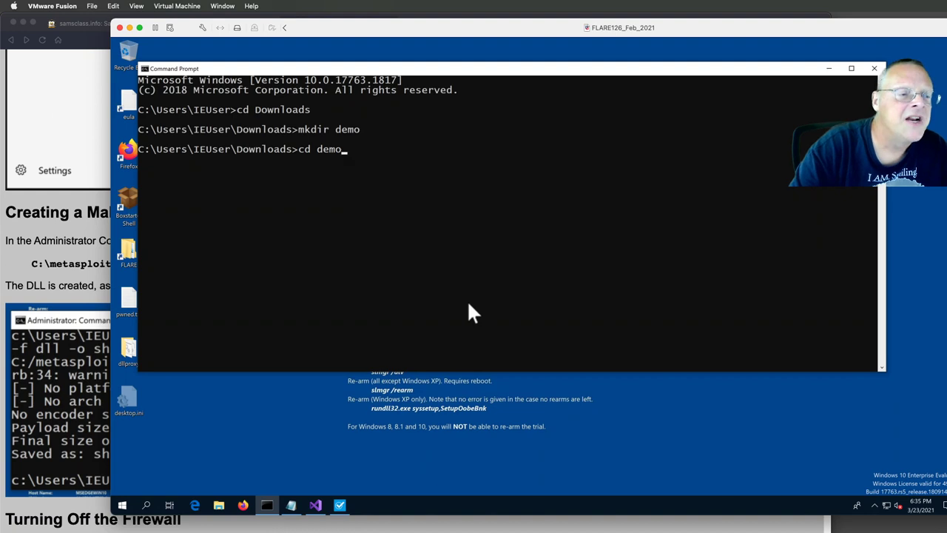
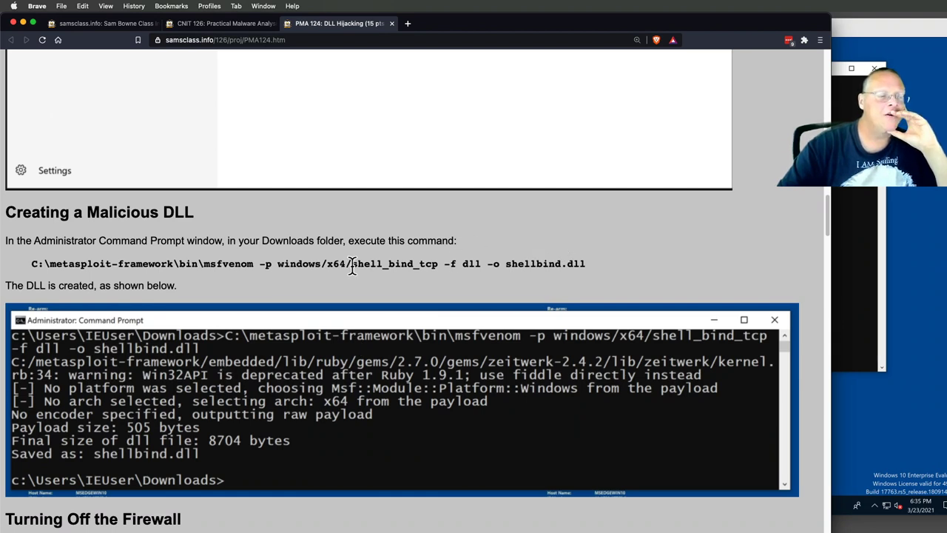
# - In the Windows 10 VM, open Windows Defender settings by searching 'def', then return to Command Prompt
pyautogui.click(897, 406)
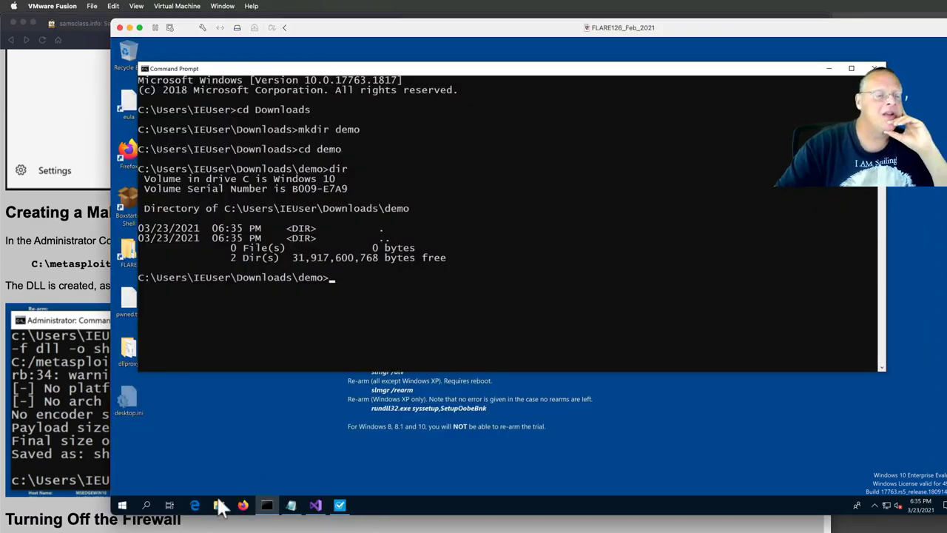
pyautogui.click(147, 504)
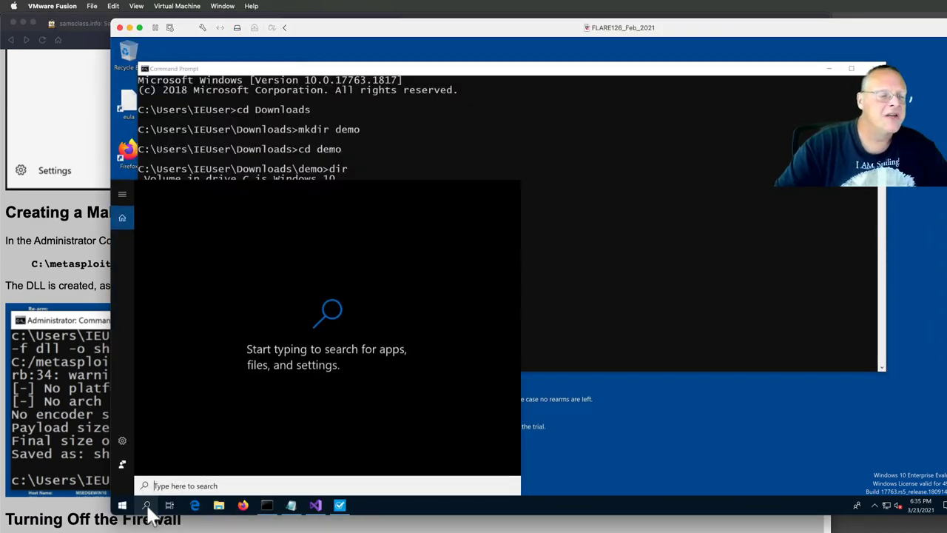
pyautogui.write('def')
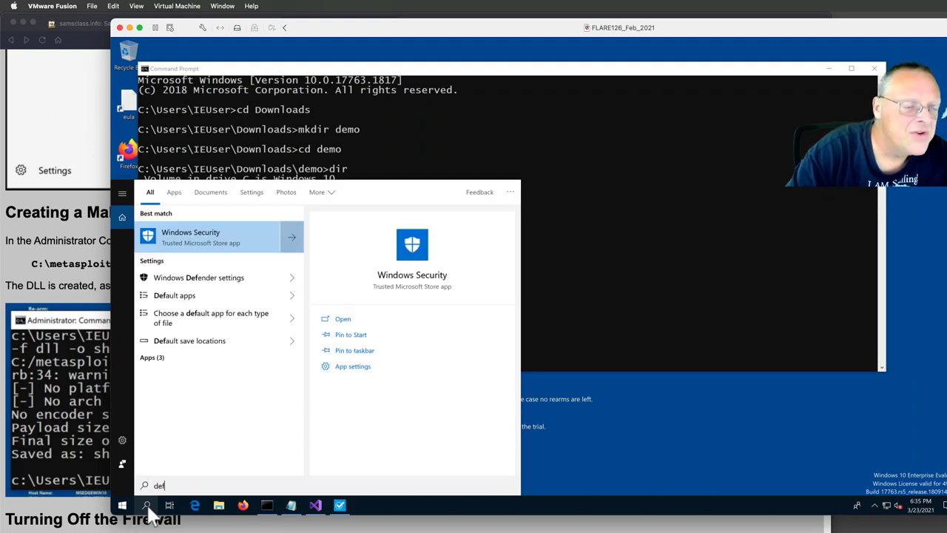
pyautogui.click(246, 279)
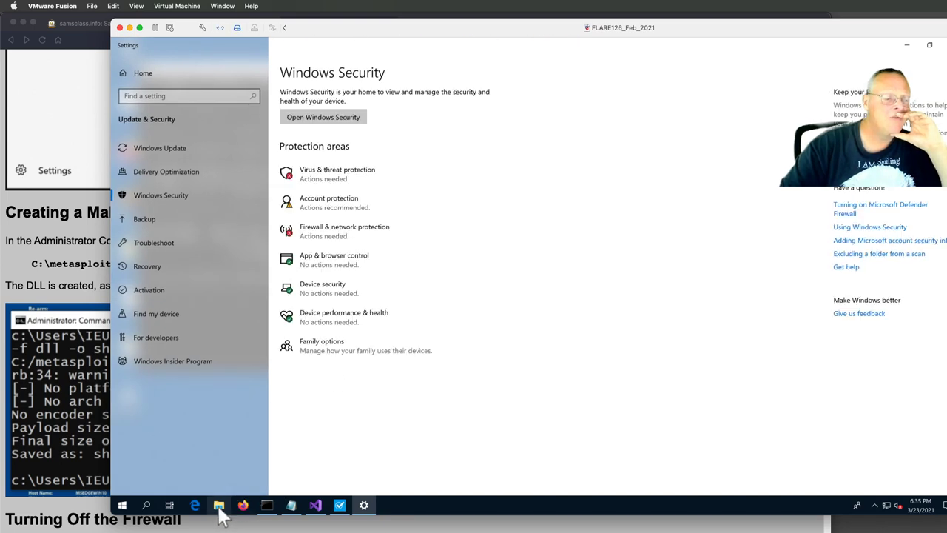
pyautogui.click(267, 506)
# - Go up to Downloads, create a 'malware' folder, and change into it at the prompt
pyautogui.click(467, 288)
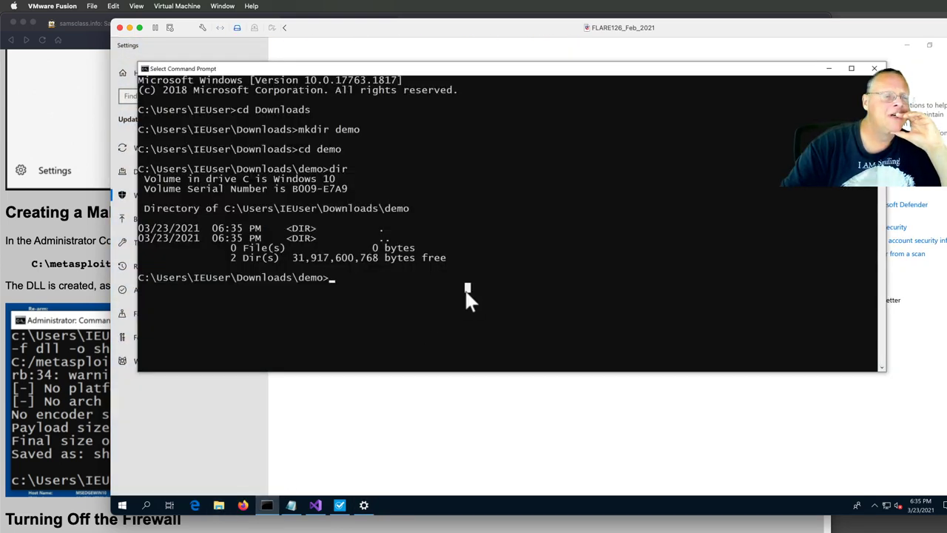
pyautogui.write('cd ..')
pyautogui.press('Return')
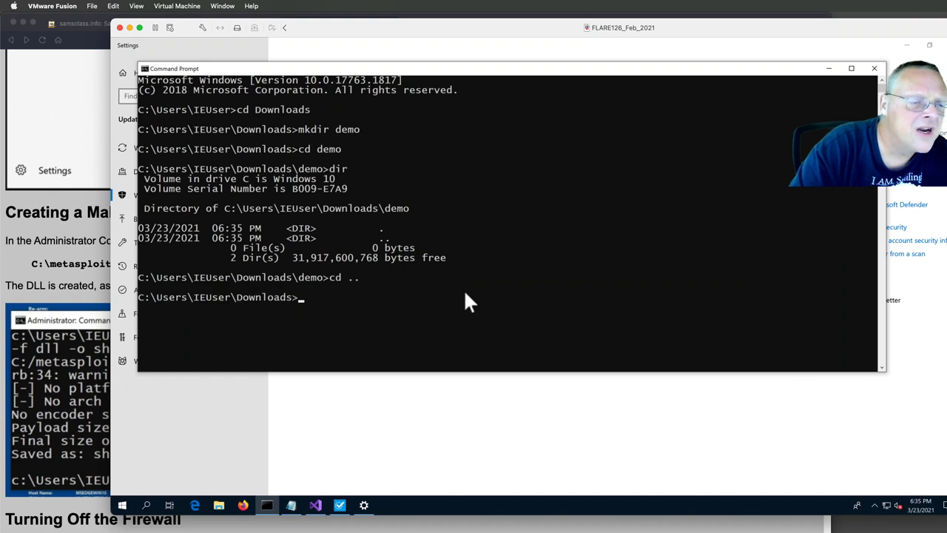
pyautogui.write('mkdir')
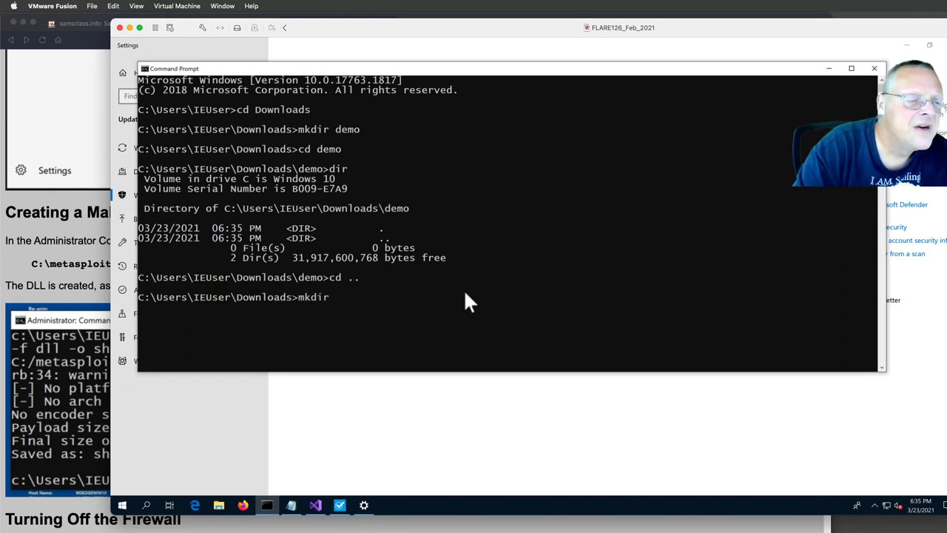
pyautogui.write(' malware')
pyautogui.press('Return')
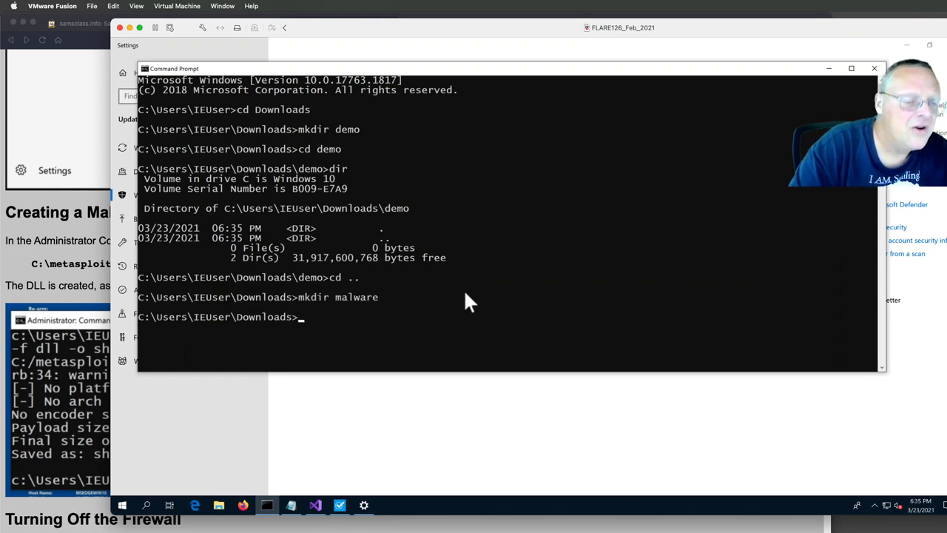
pyautogui.write('cd malware')
pyautogui.press('Return')
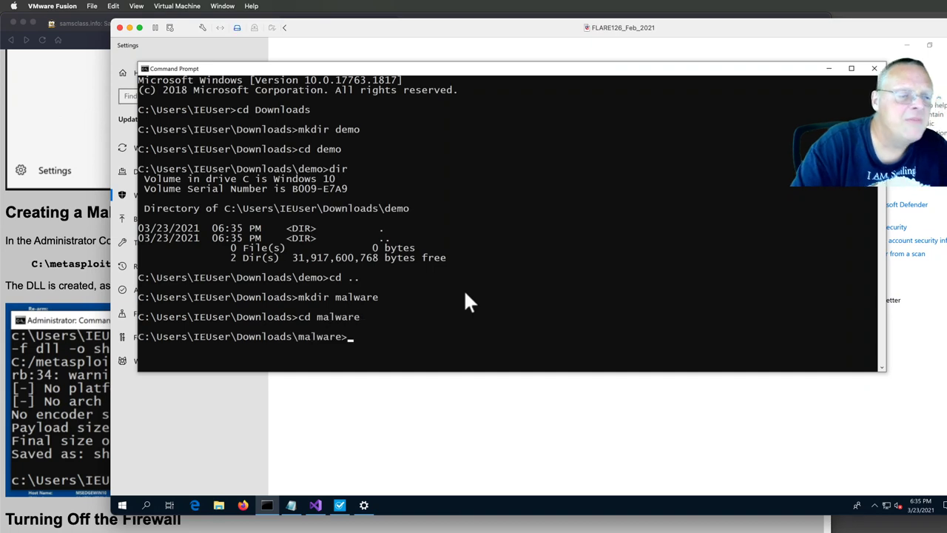
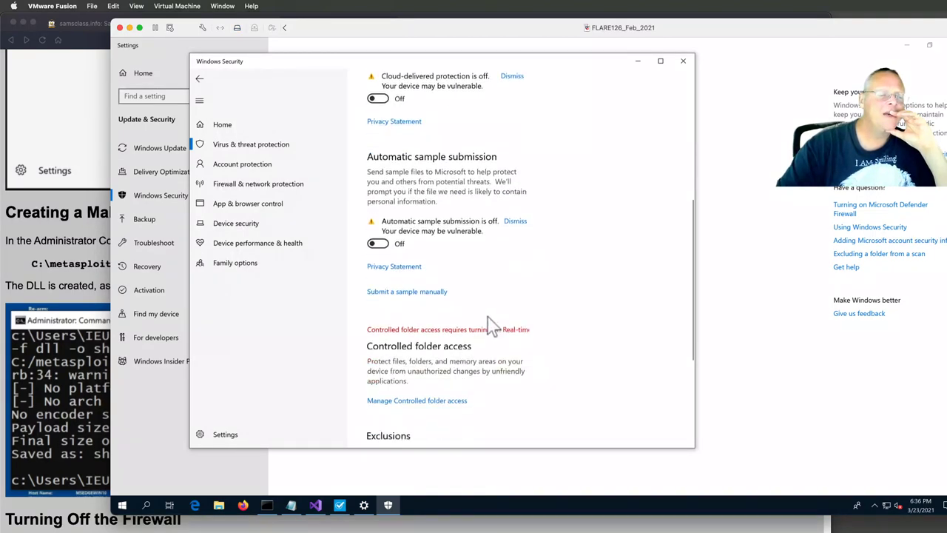
pyautogui.scroll(-2, 441, 381)
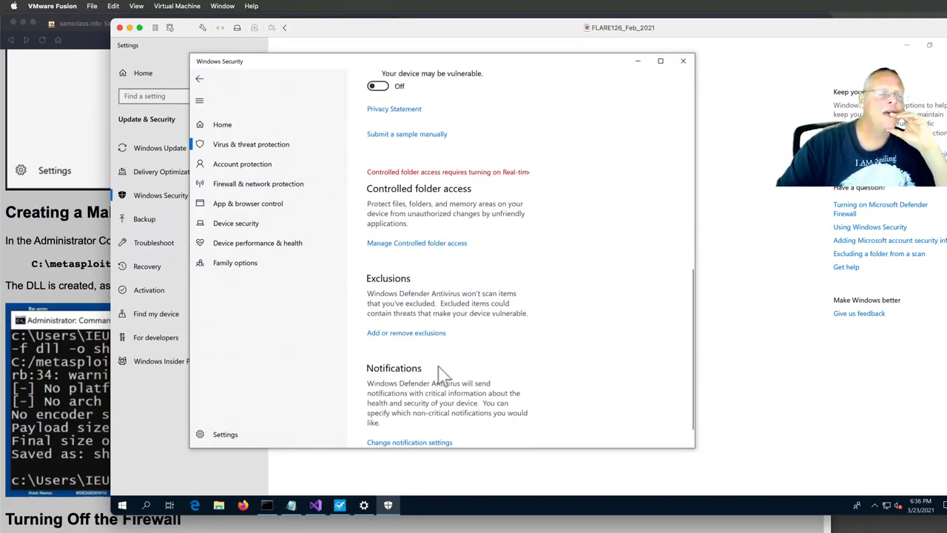
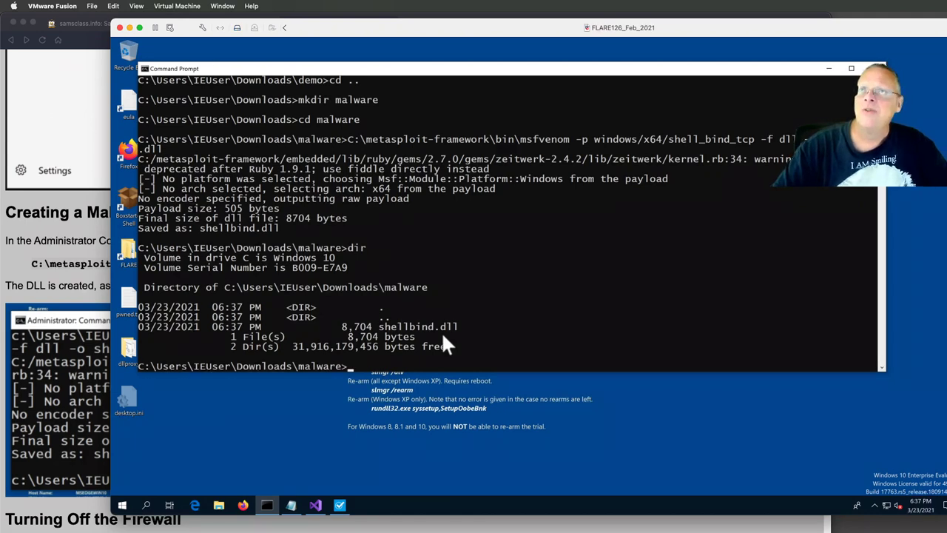
pyautogui.click(87, 248)
pyautogui.scroll(-5, 322, 399)
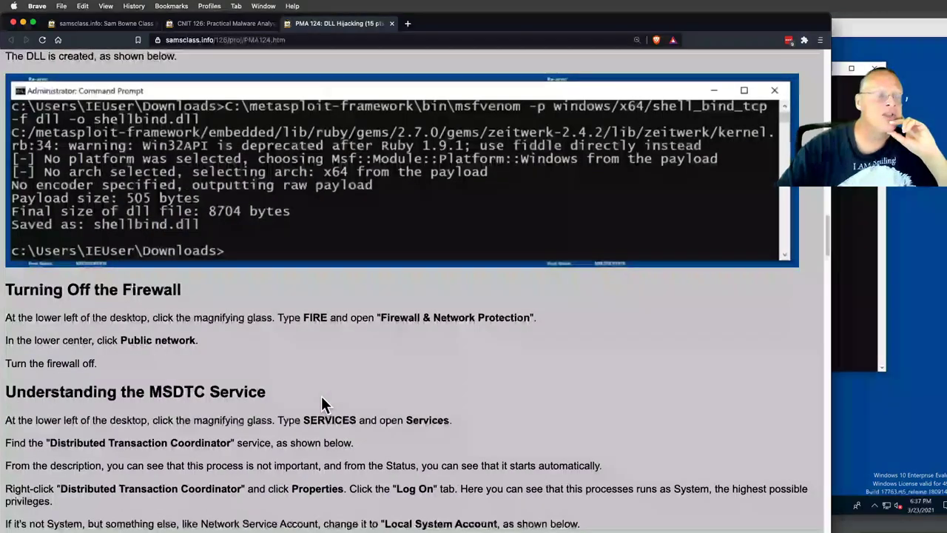
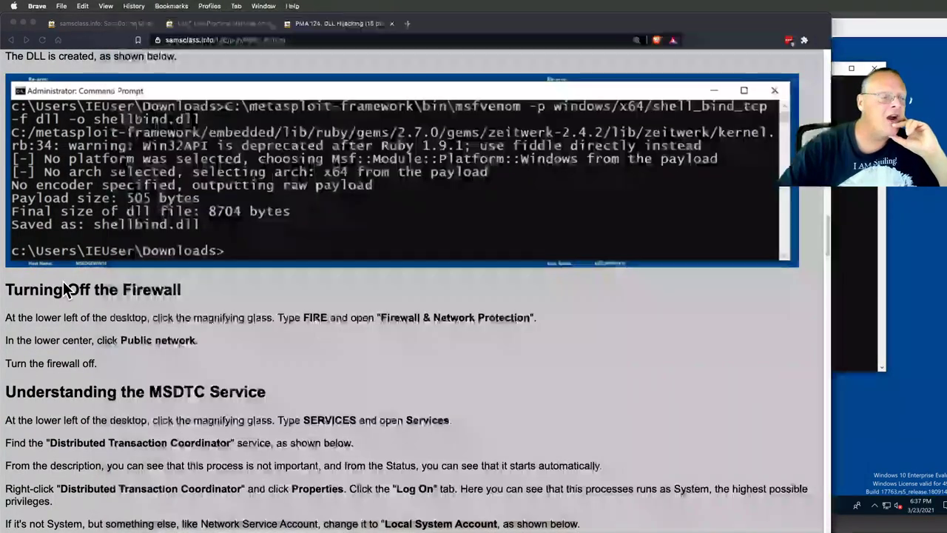
# - In the Windows VM, search 'fire' and open Firewall & network protection to confirm the public network firewall is off
pyautogui.click(867, 429)
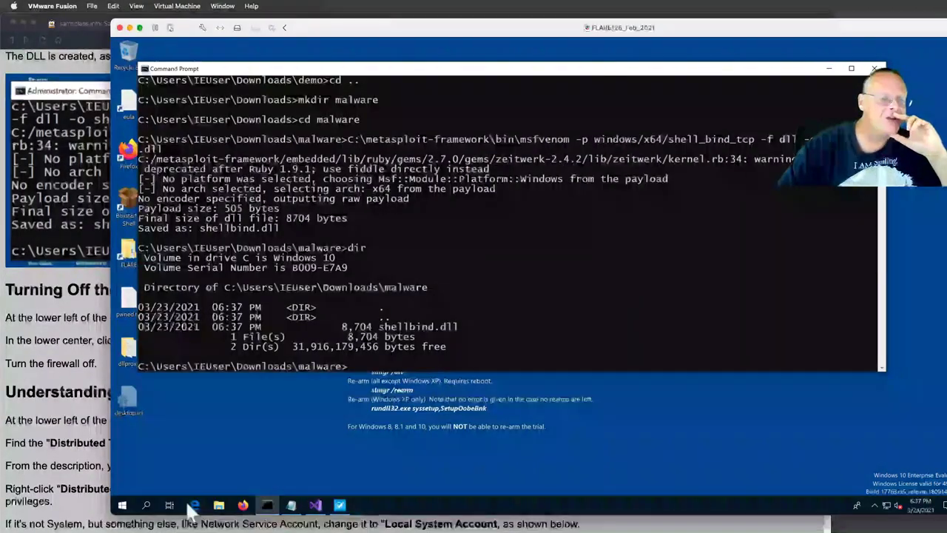
pyautogui.click(146, 504)
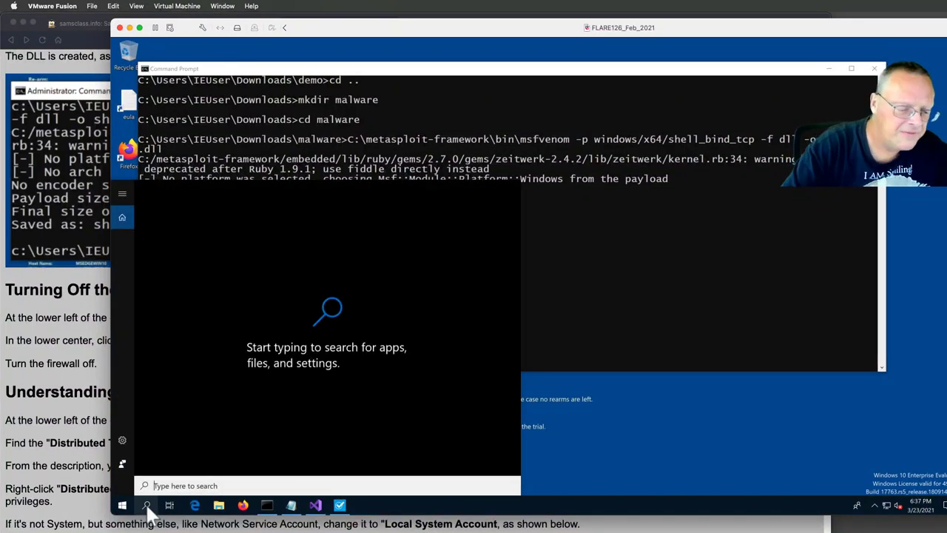
pyautogui.write('fire')
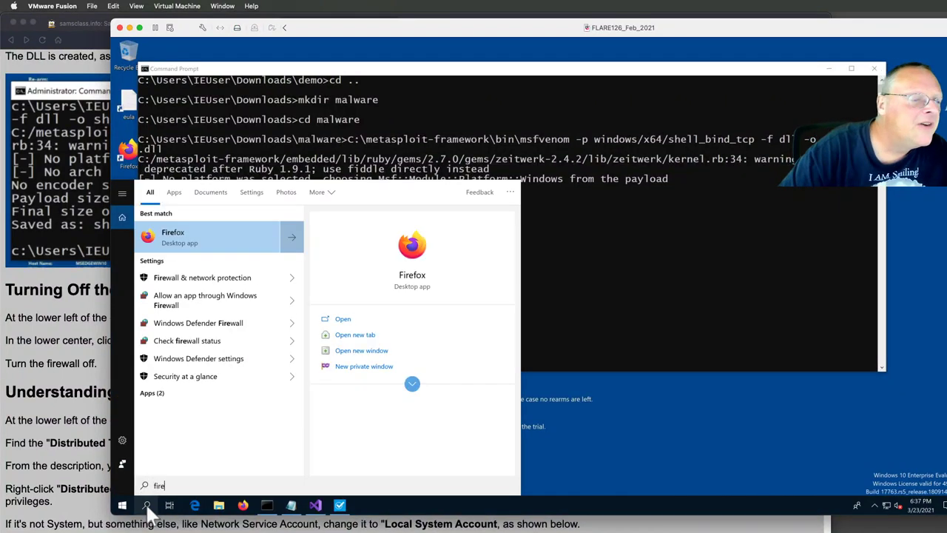
pyautogui.click(193, 279)
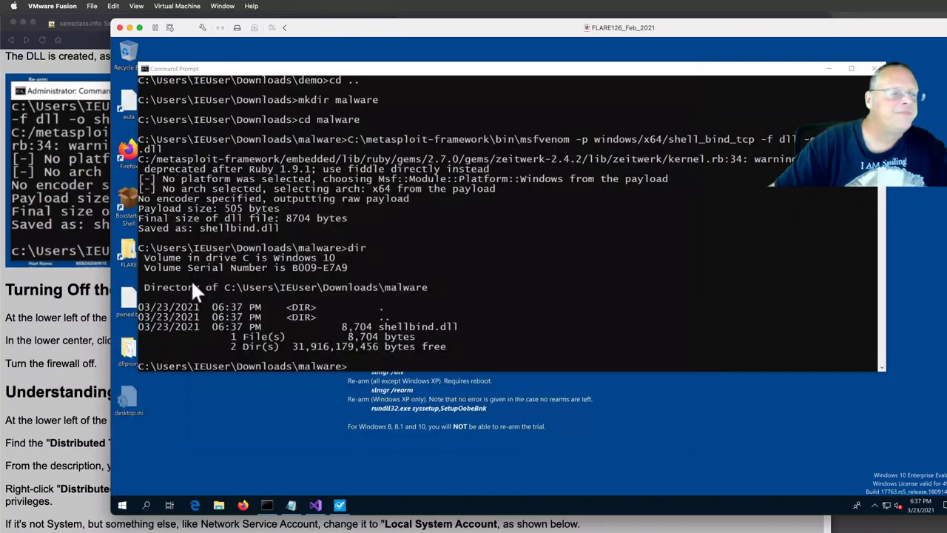
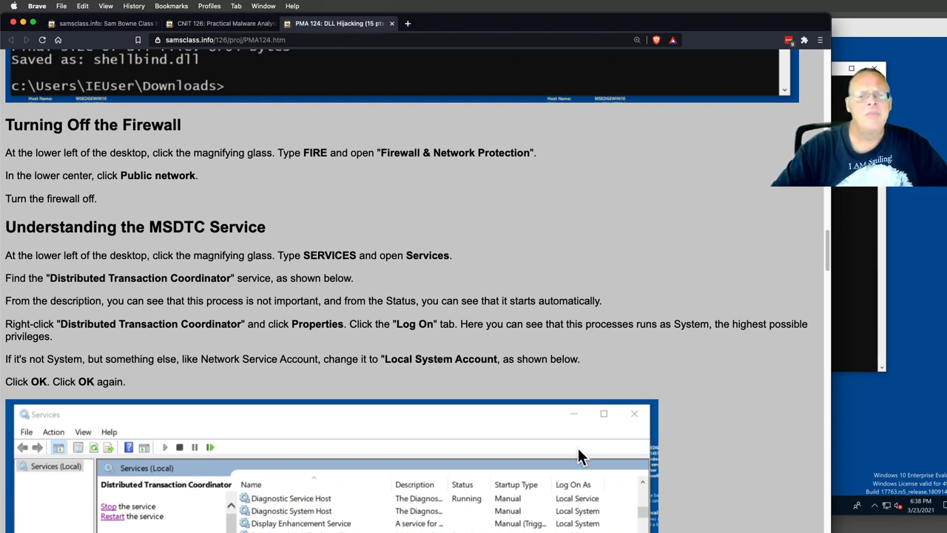
# - Narrow the Brave window showing the PMA 124 DLL Hijacking lab page to uncover more of the VM
pyautogui.moveTo(829, 460); pyautogui.dragTo(744, 460)
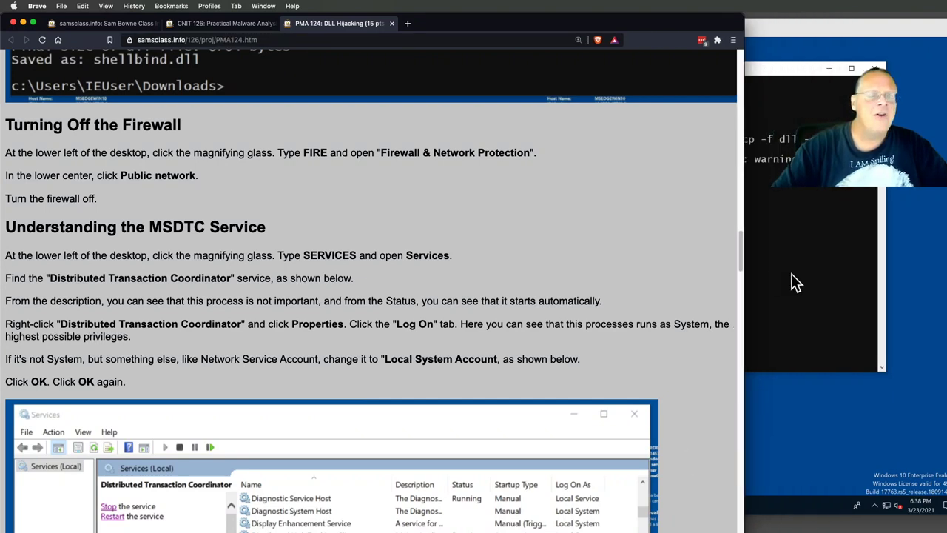
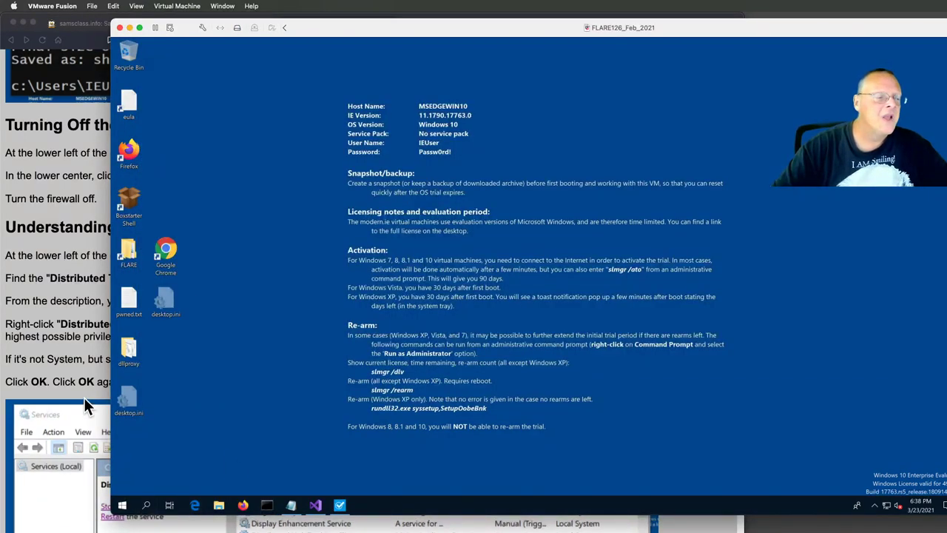
# - Search 'serv' to launch the Services console, then bring the lab instructions to the front
pyautogui.click(147, 506)
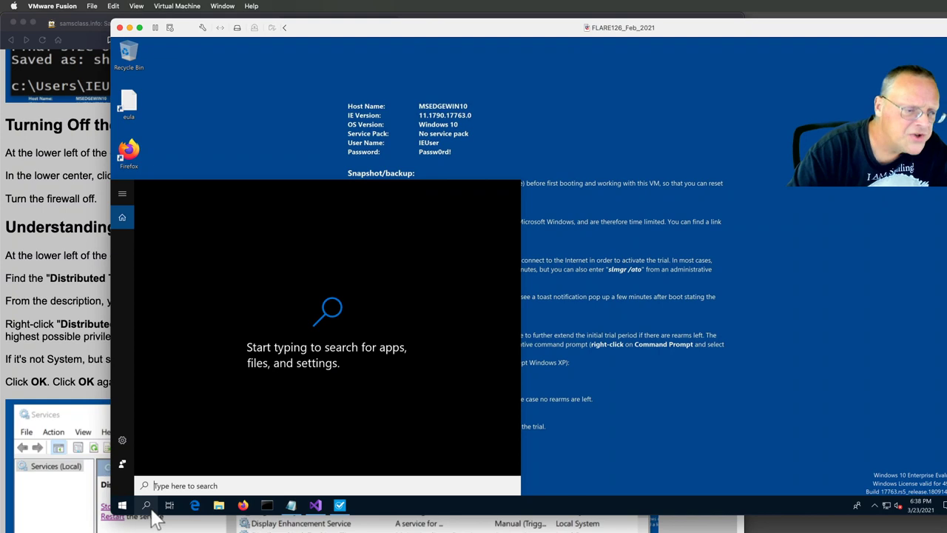
pyautogui.write('serv')
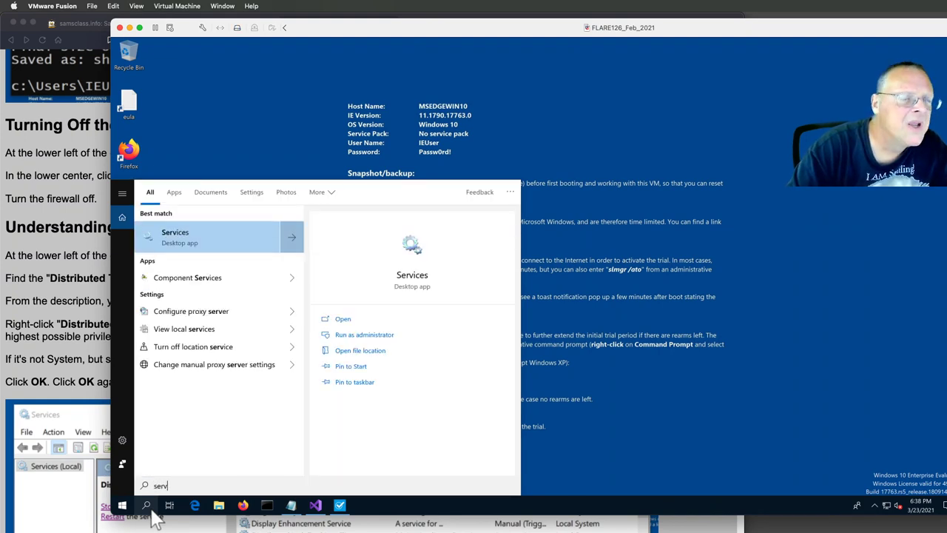
pyautogui.click(152, 509)
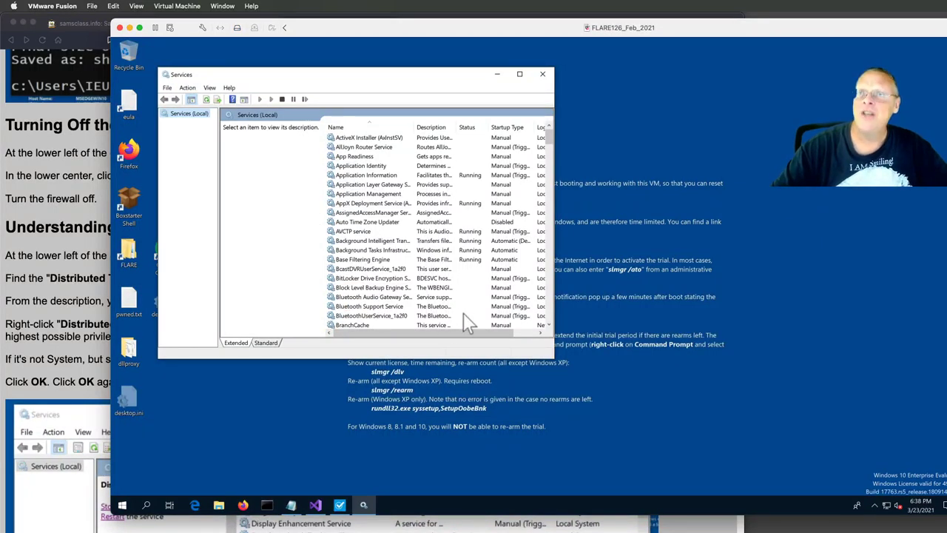
pyautogui.click(90, 359)
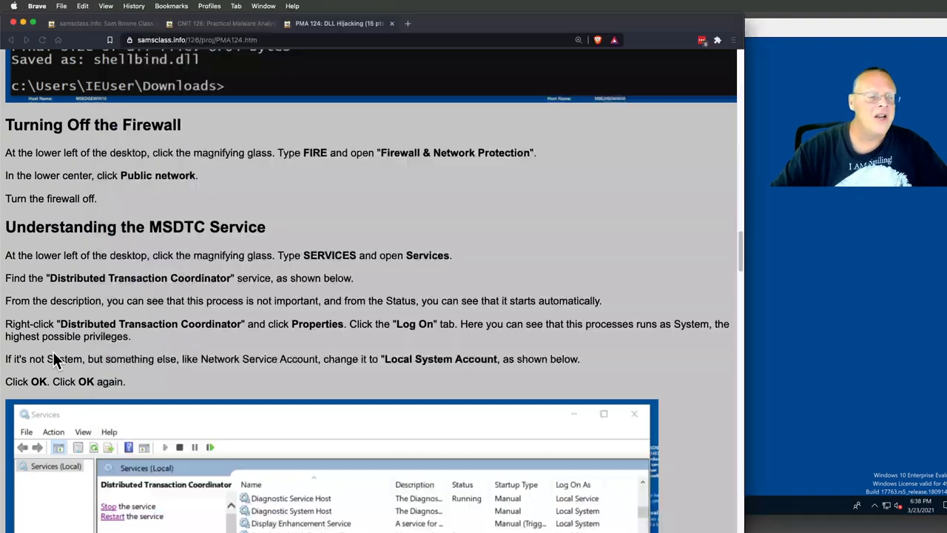
# - Back in the VM, scroll to Distributed Transaction Coordinator, select it and bring up its context menu
pyautogui.click(780, 325)
pyautogui.scroll(-9, 444, 294)
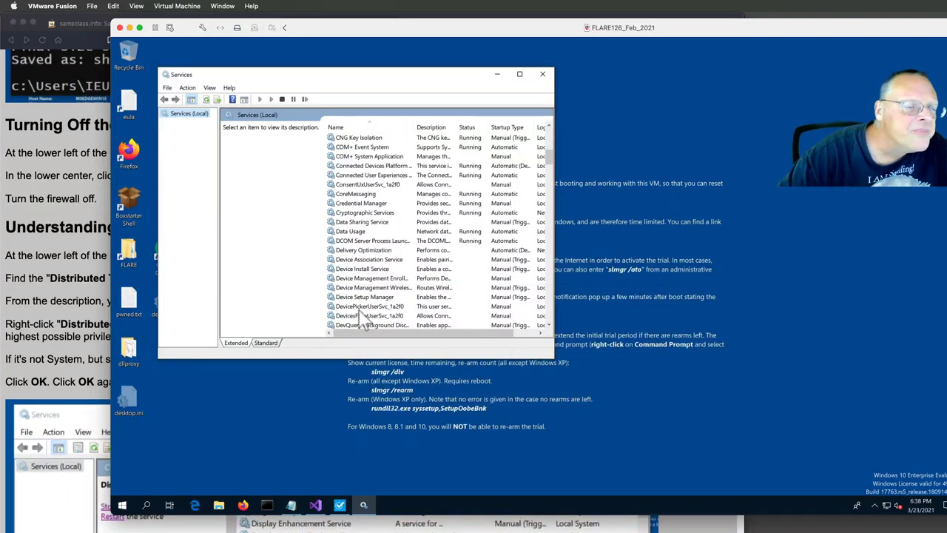
pyautogui.scroll(-4, 388, 303)
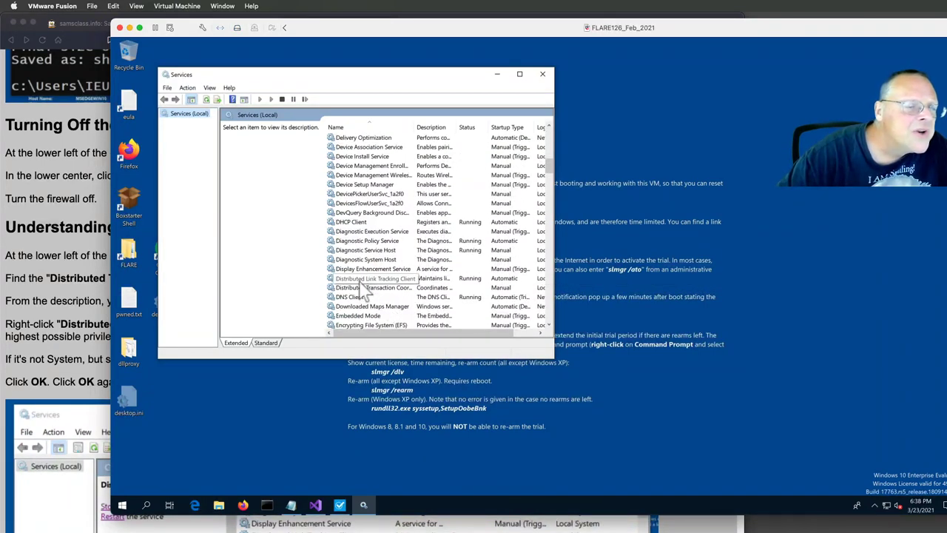
pyautogui.click(364, 288)
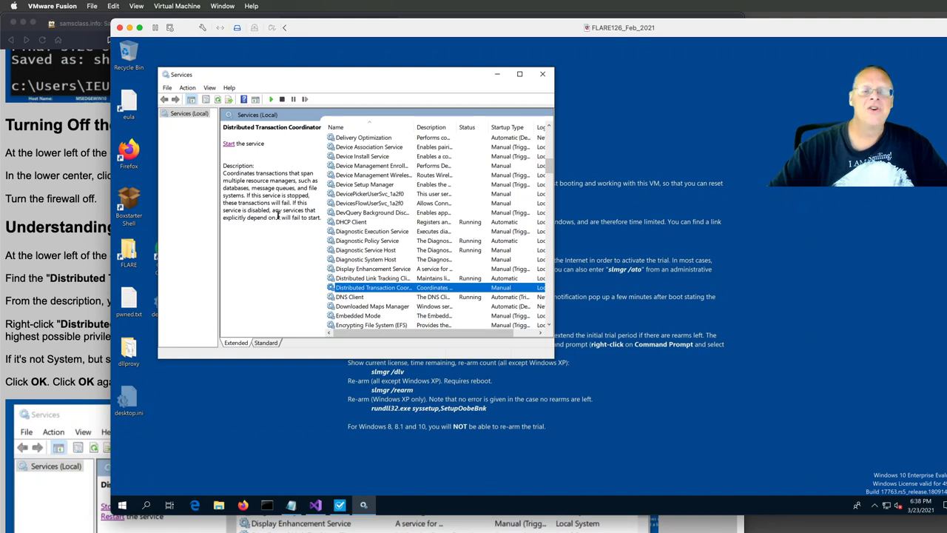
pyautogui.rightClick(378, 288)
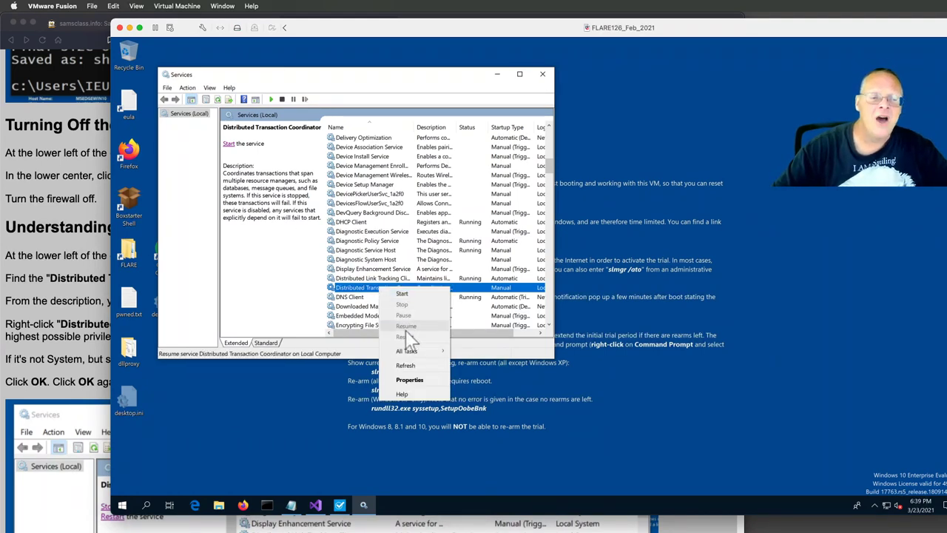
# - Check the service's Log On properties show Local System account, then close the dialog unchanged
pyautogui.click(409, 379)
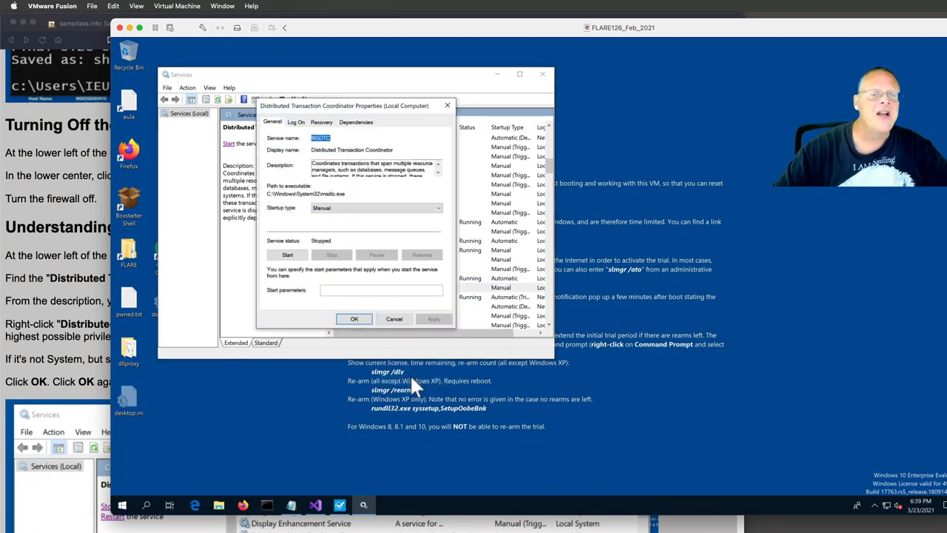
pyautogui.click(297, 122)
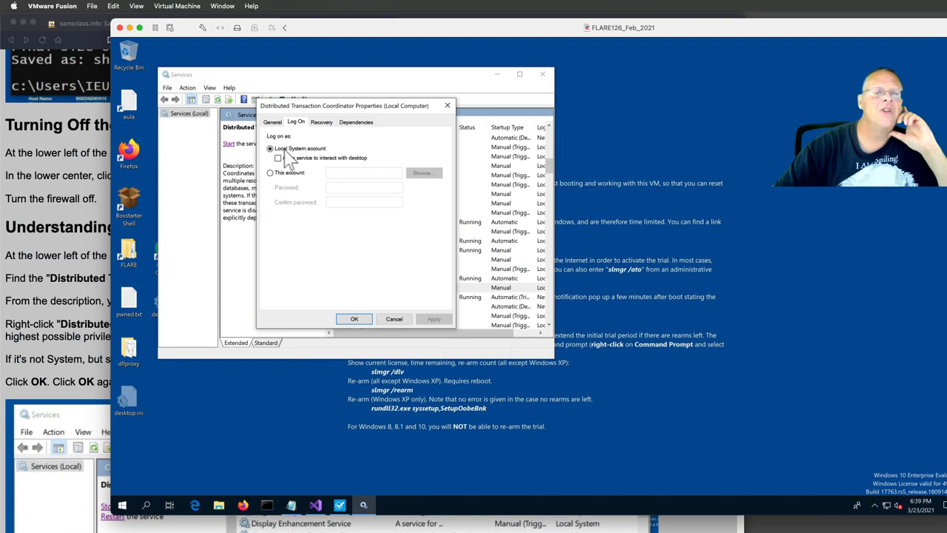
pyautogui.click(353, 319)
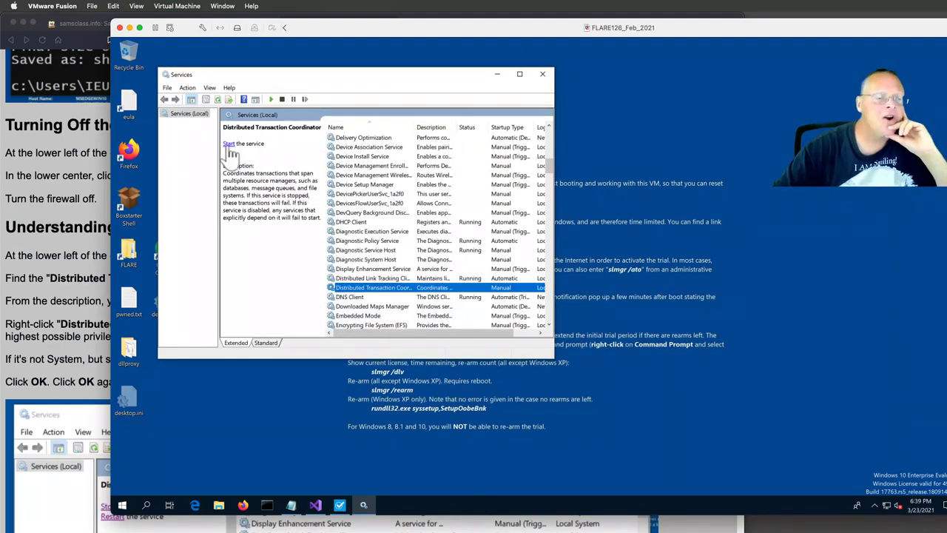
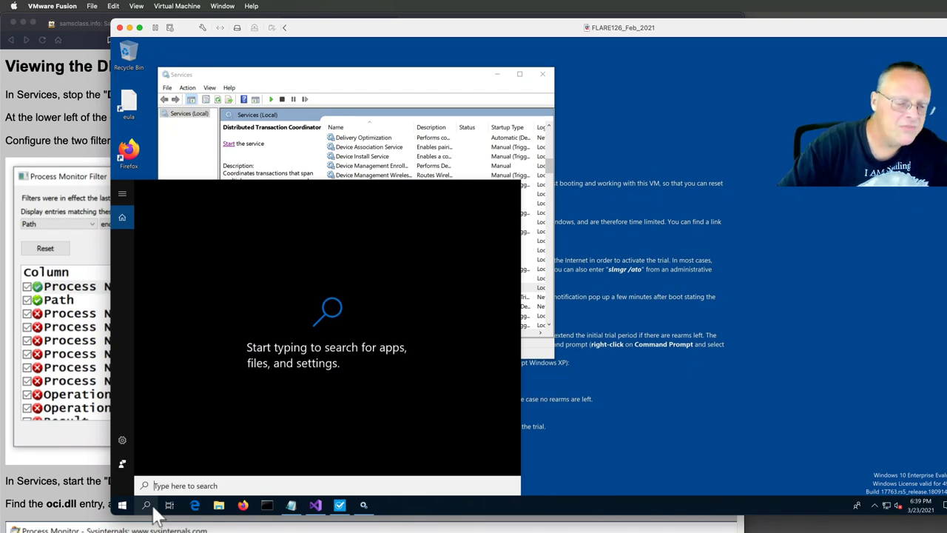
# - Start Process Monitor from Windows search with admin approval, then bring the Brave instructions page forward
pyautogui.write('pro')
pyautogui.press('Return')
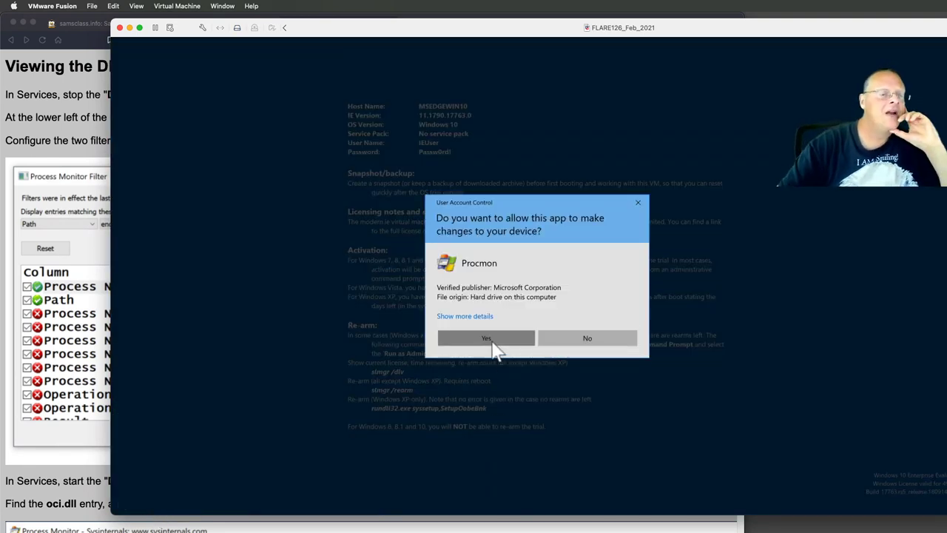
pyautogui.click(496, 342)
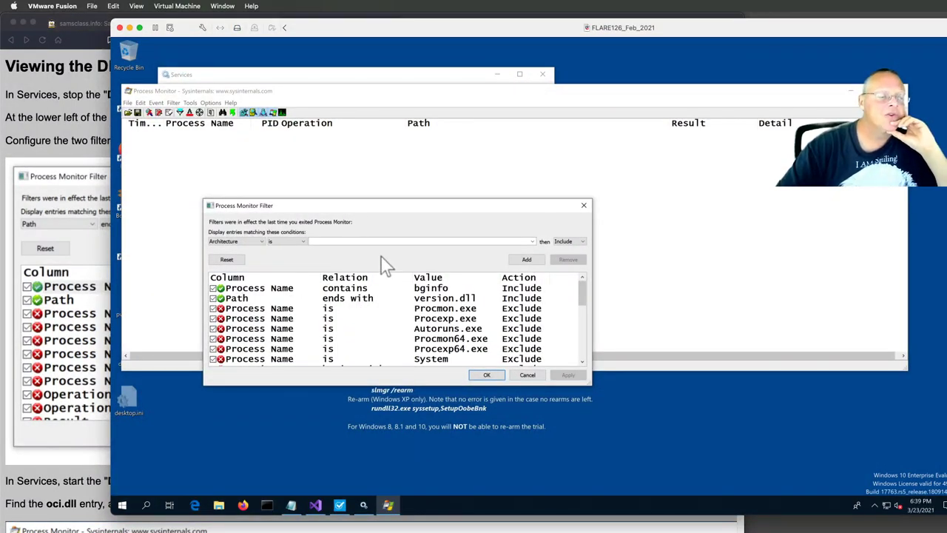
pyautogui.click(82, 275)
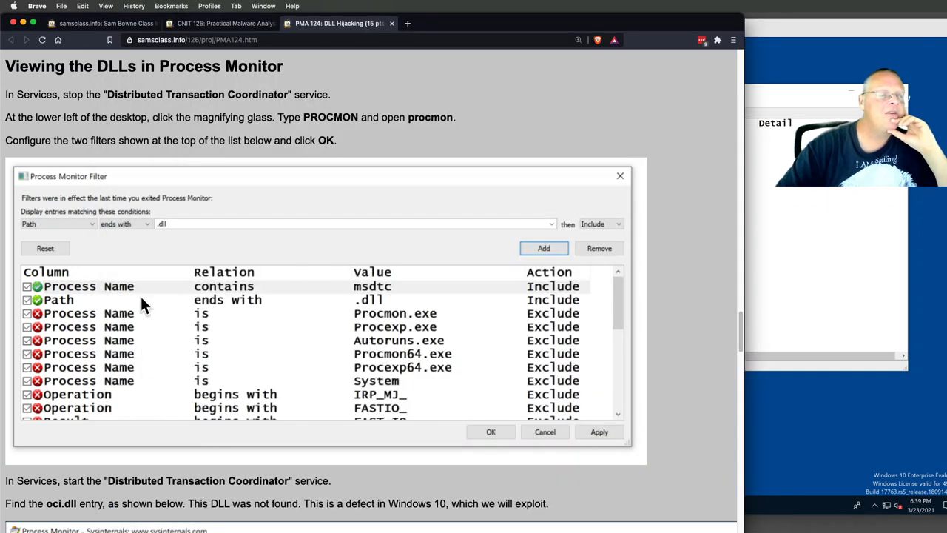
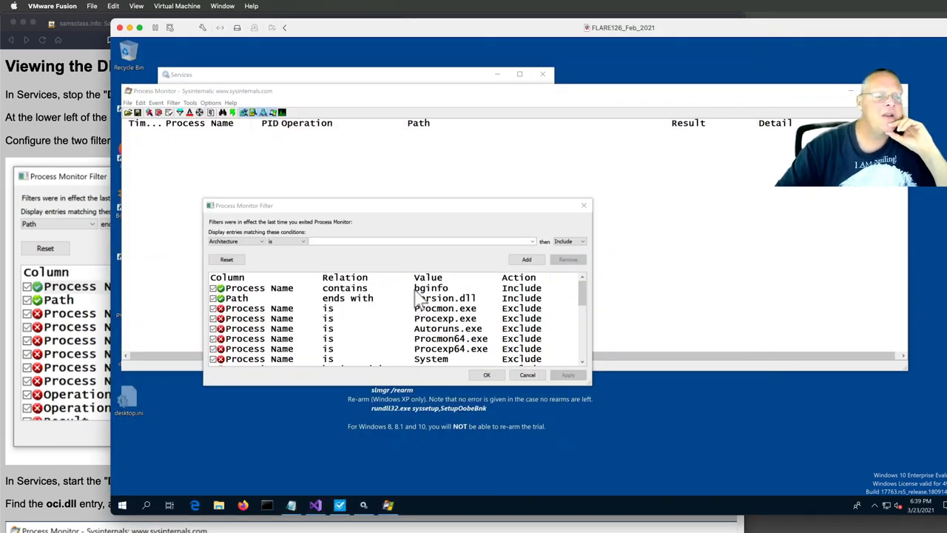
# - Remove the 'Process Name contains bginfo' rule, replace the Value with msdtc, and recheck the lab instructions
pyautogui.click(421, 289)
pyautogui.click(569, 259)
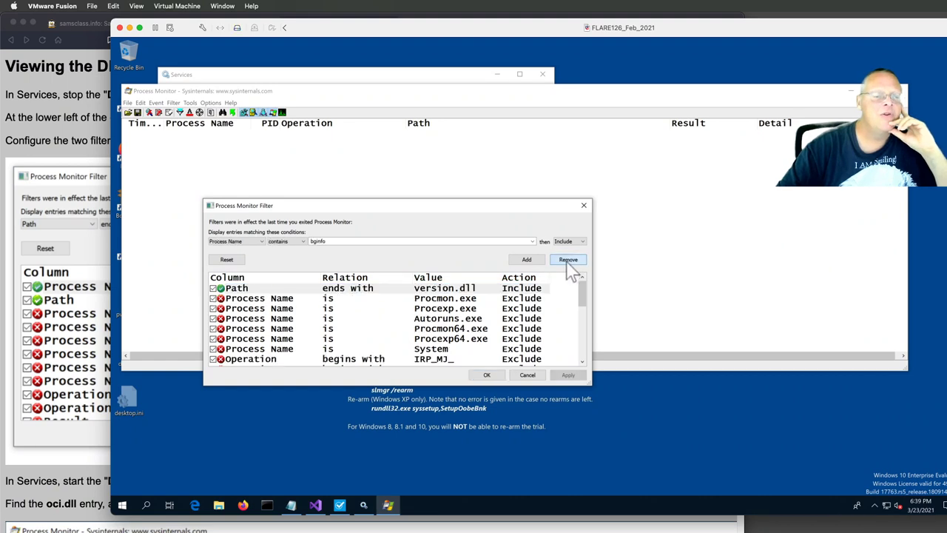
pyautogui.doubleClick(330, 241)
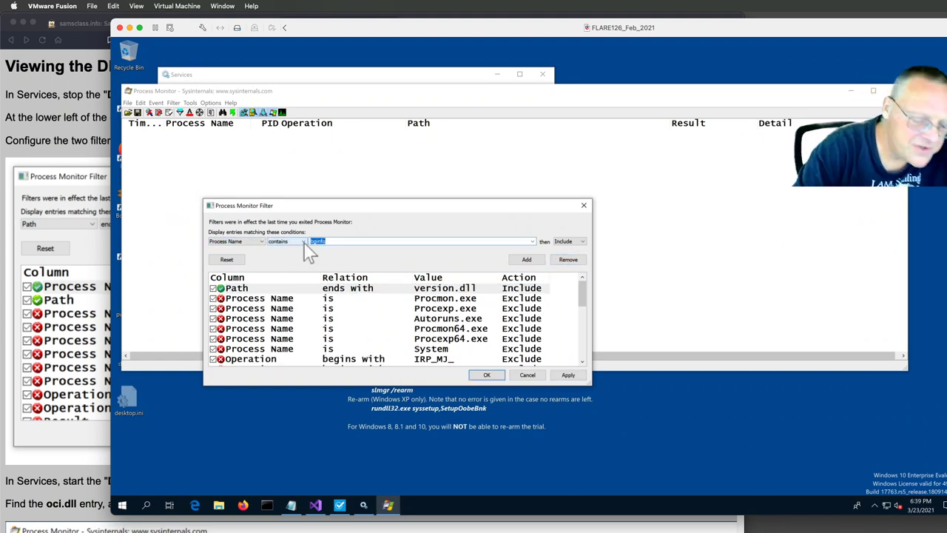
pyautogui.write('msdtc')
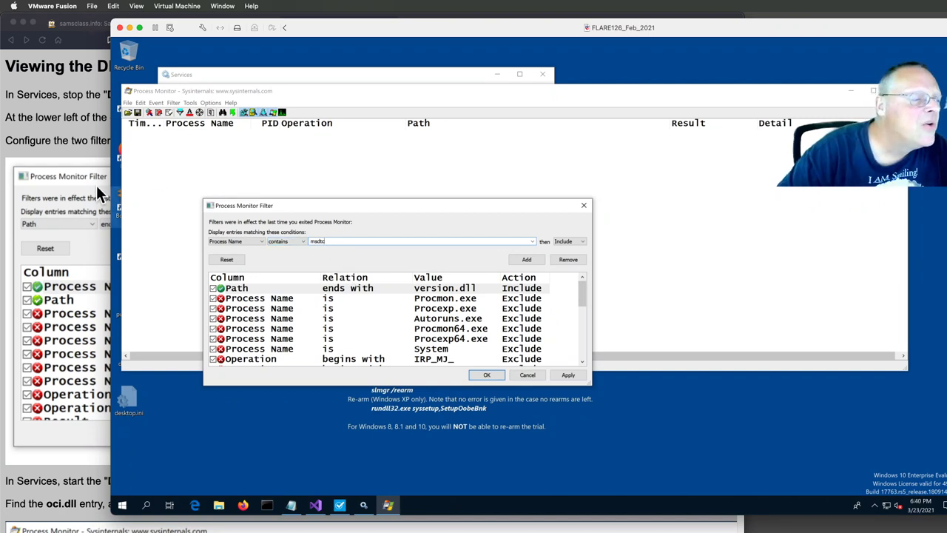
pyautogui.click(86, 164)
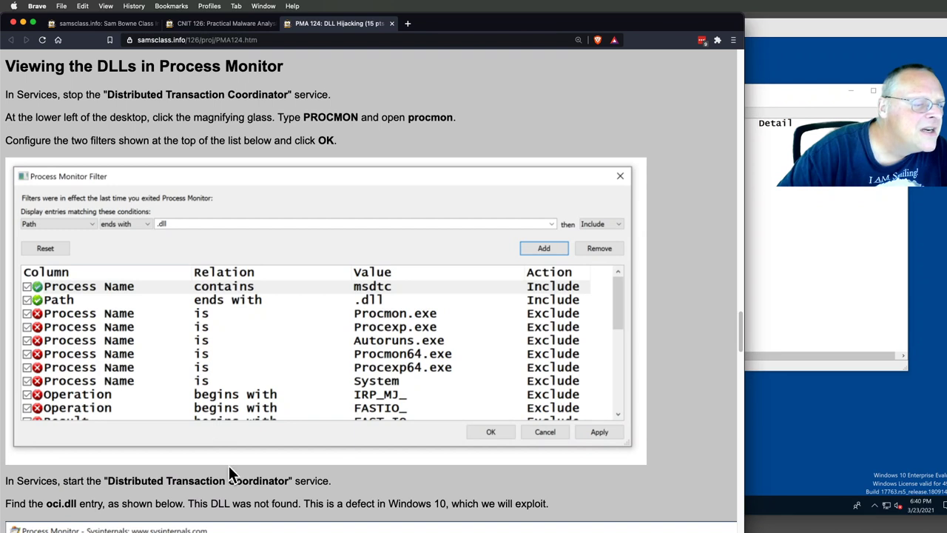
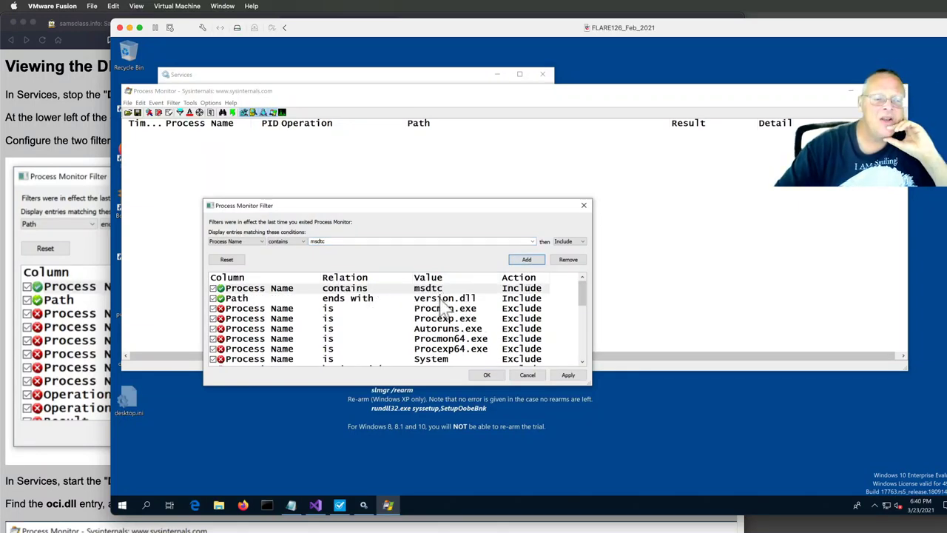
# - Replace the 'Path ends with version.dll' filter with 'Path ends with .dll' (Include) and apply
pyautogui.click(440, 301)
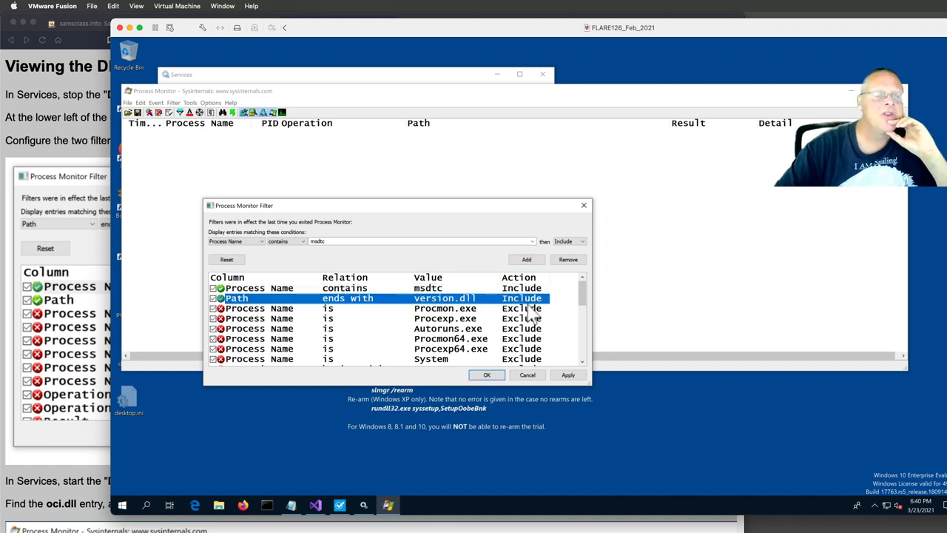
pyautogui.click(566, 259)
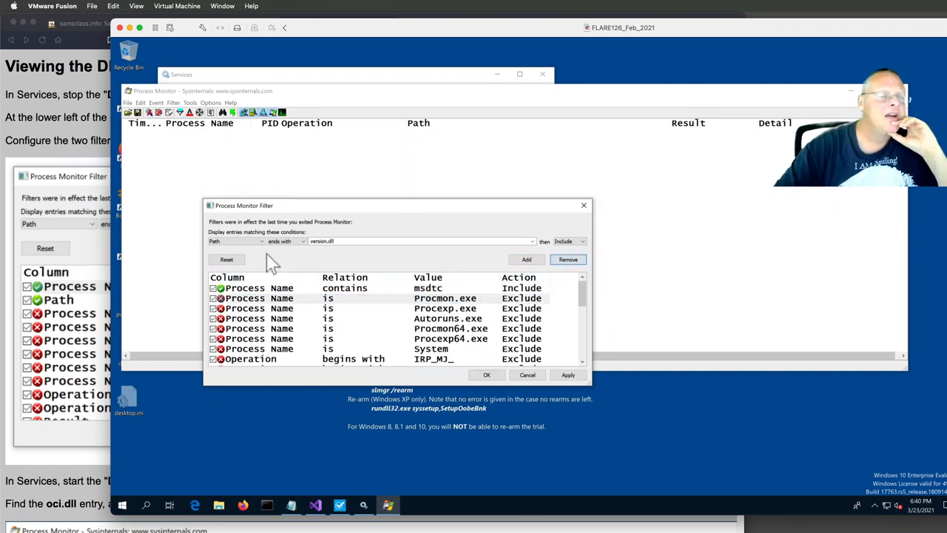
pyautogui.click(332, 243)
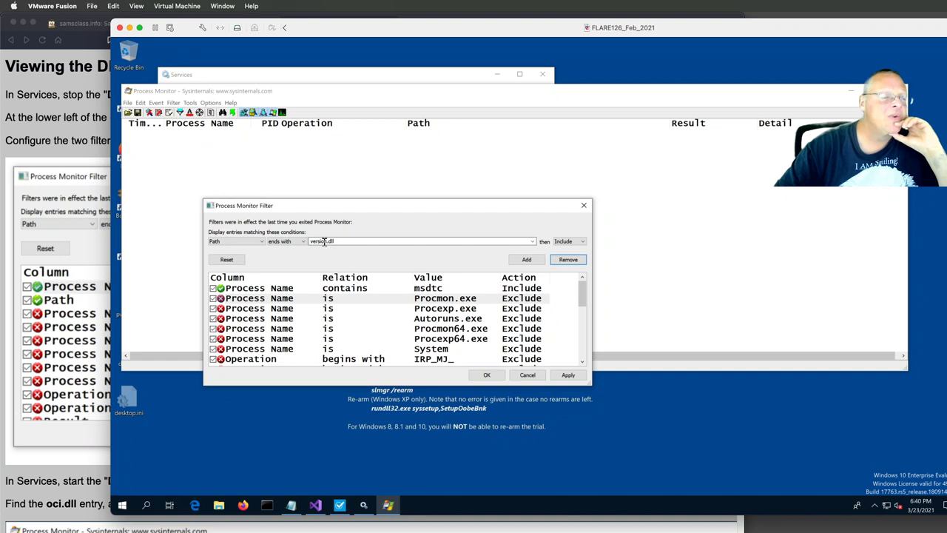
pyautogui.doubleClick(323, 242)
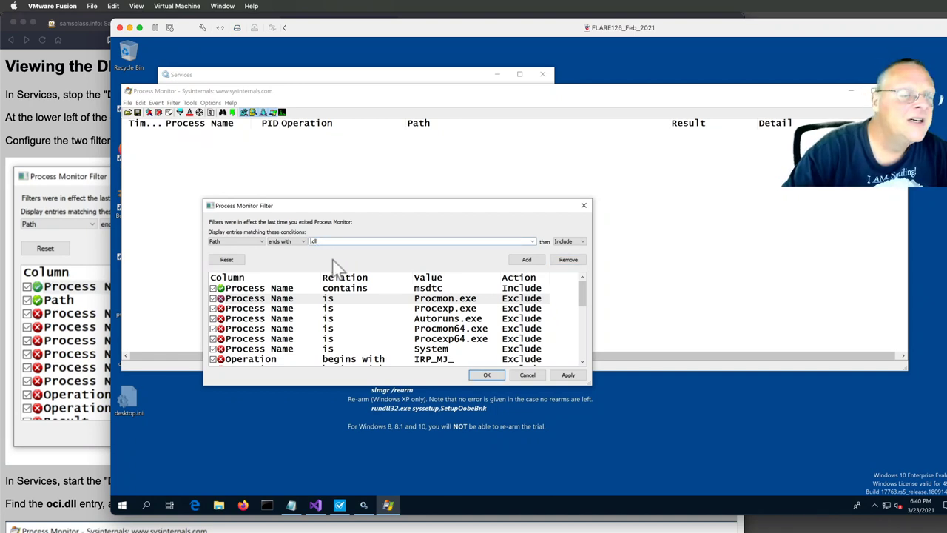
pyautogui.click(526, 260)
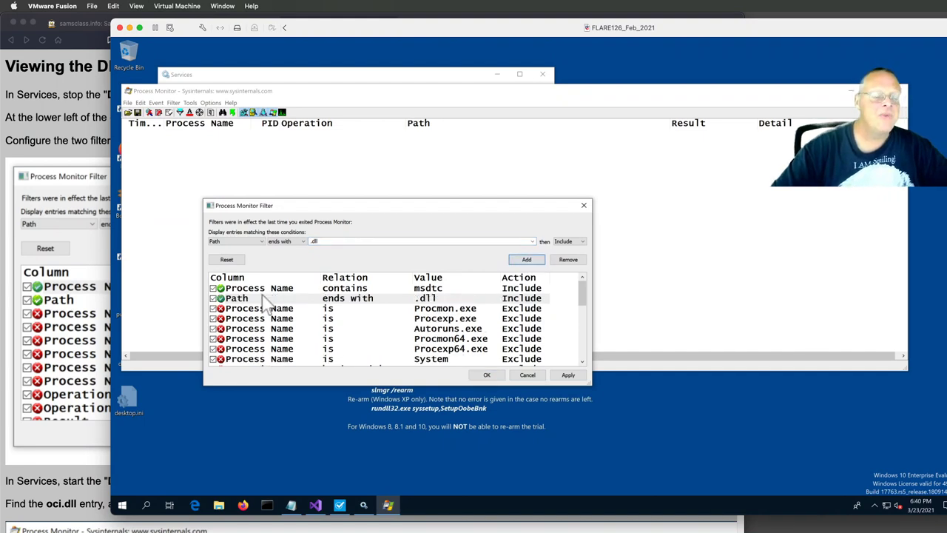
pyautogui.click(487, 375)
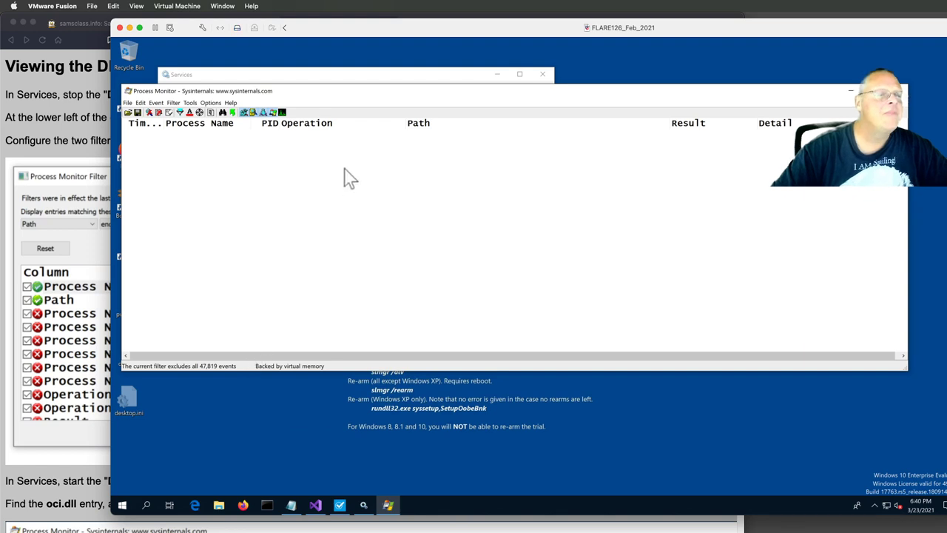
# - Start and then stop the Distributed Transaction Coordinator service in Services
pyautogui.moveTo(377, 98); pyautogui.dragTo(363, 182)
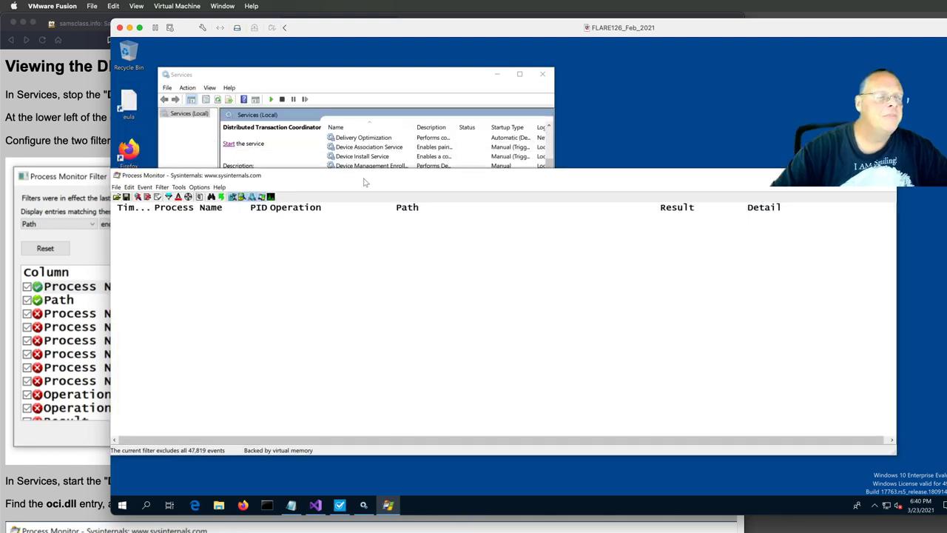
pyautogui.click(370, 83)
pyautogui.click(230, 145)
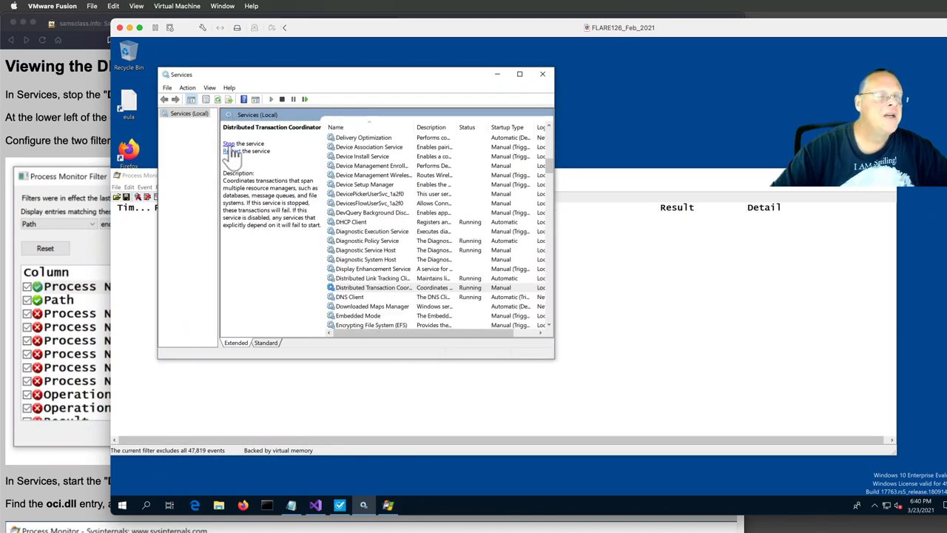
pyautogui.click(626, 208)
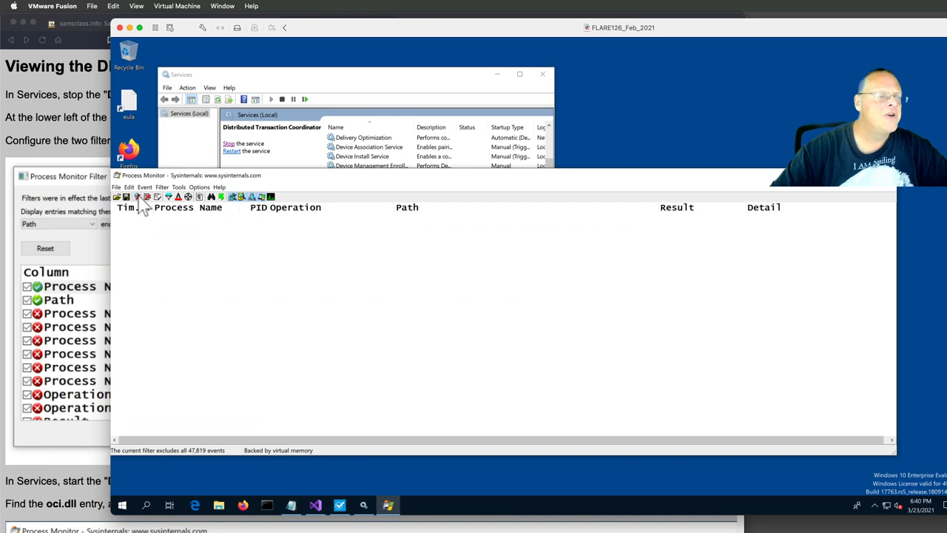
pyautogui.click(250, 145)
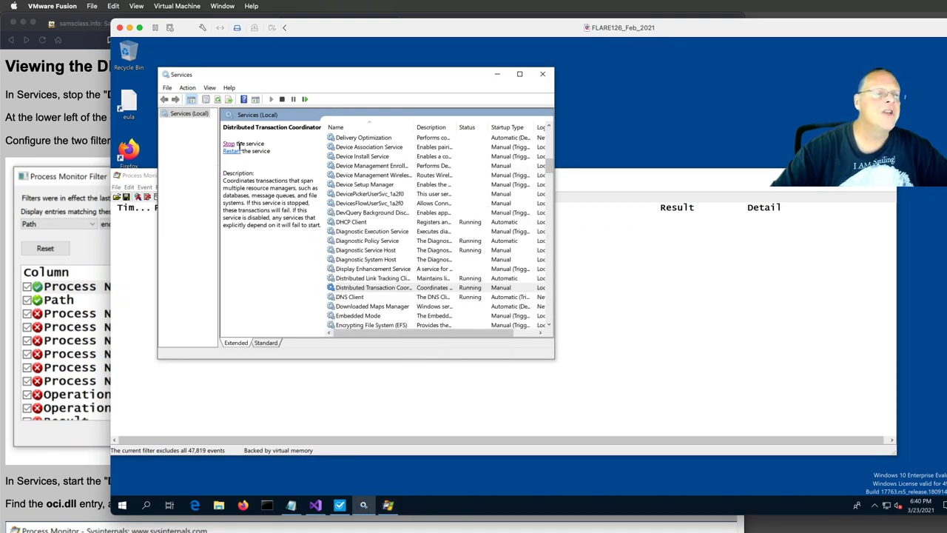
pyautogui.click(228, 144)
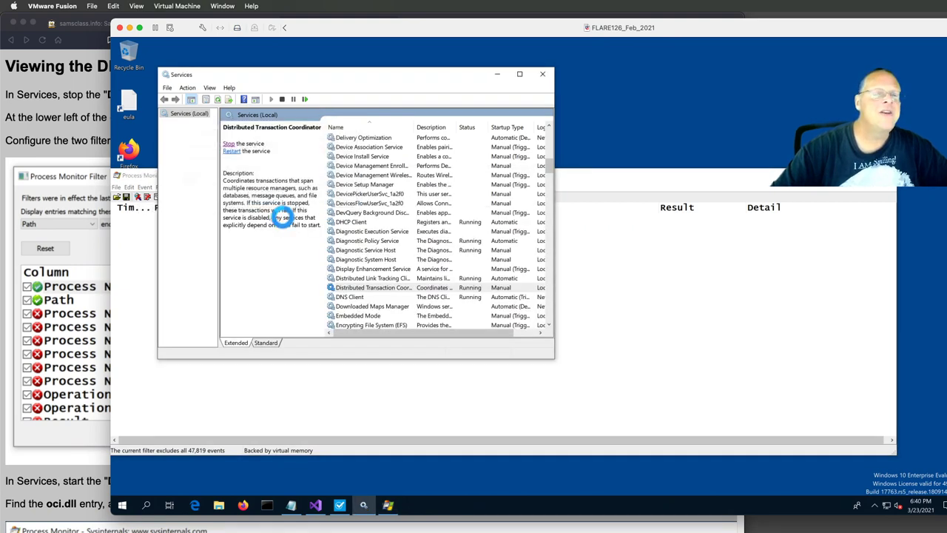
# - Clear Process Monitor's captured events, then start the Distributed Transaction Coordinator service again
pyautogui.click(588, 194)
pyautogui.click(157, 197)
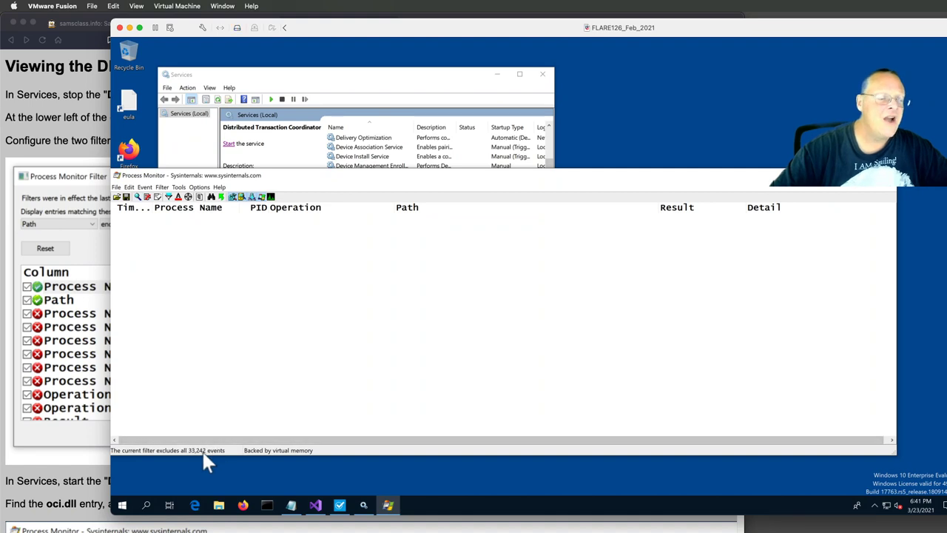
pyautogui.click(338, 77)
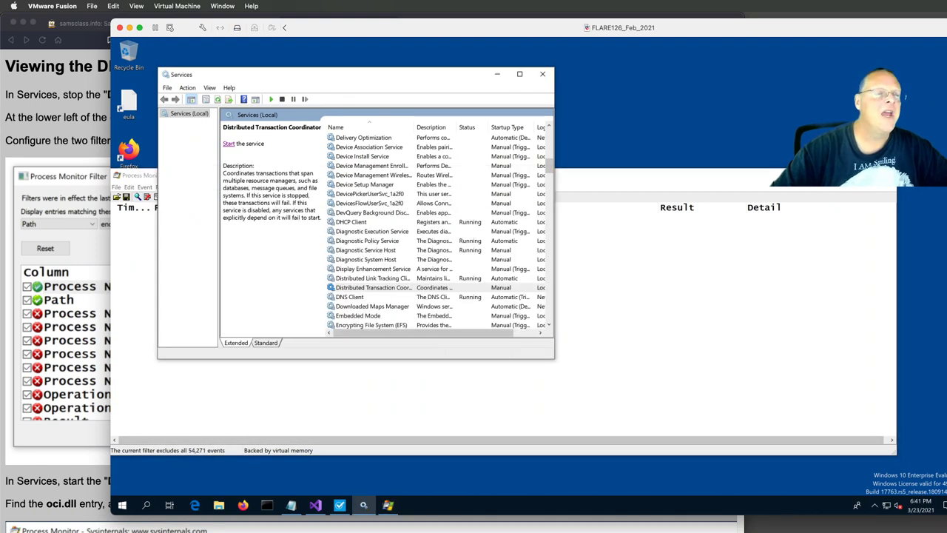
pyautogui.click(229, 144)
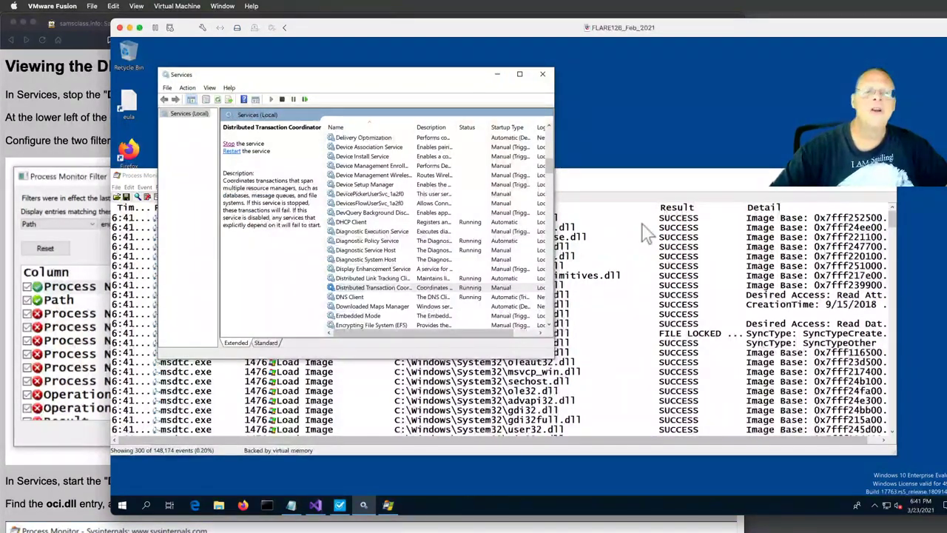
# - Bring the 300 msdtc.exe events forward, move the Process Monitor window up and make it taller
pyautogui.click(637, 191)
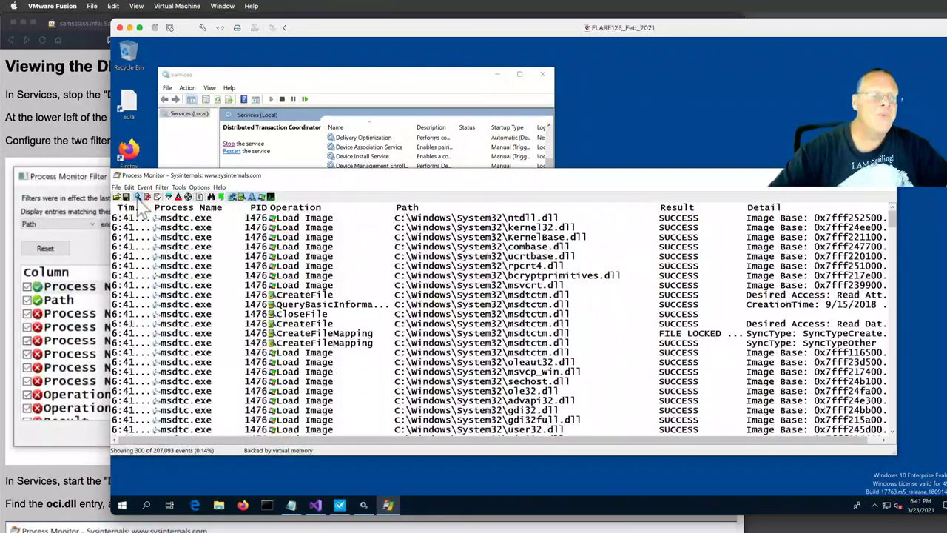
pyautogui.moveTo(425, 179); pyautogui.dragTo(460, 92)
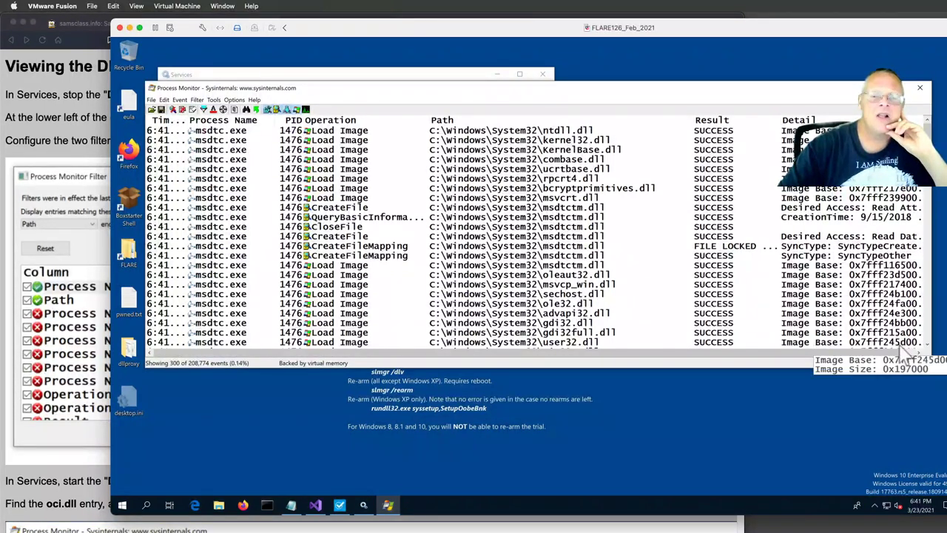
pyautogui.moveTo(825, 367); pyautogui.dragTo(825, 468)
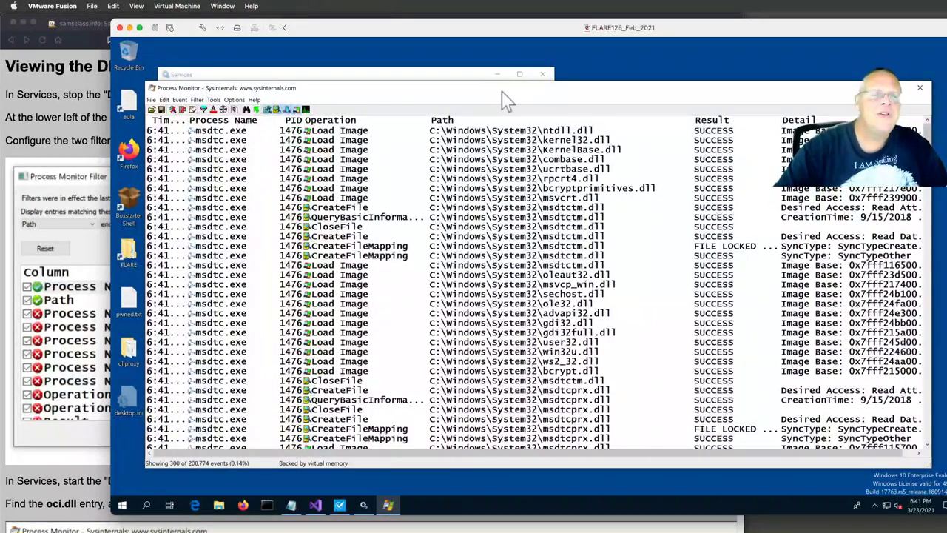
# - Step through the msdtc.exe events from msdtctm.dll CreateFileMapping down to the resutils.dll entries
pyautogui.click(558, 257)
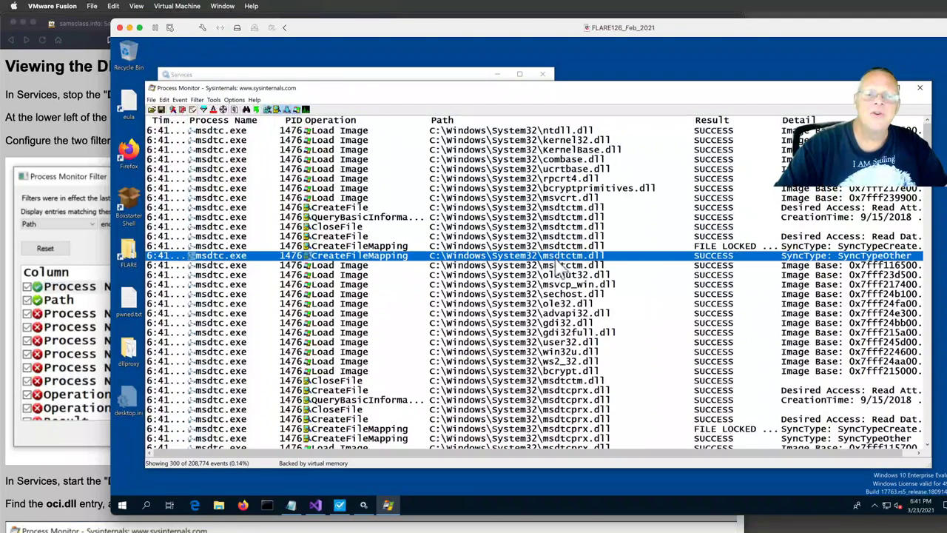
pyautogui.press('Down')
pyautogui.press('Down')
pyautogui.press('Down')
pyautogui.press('Down')
pyautogui.press('Down')
pyautogui.press('Down')
pyautogui.press('Down')
pyautogui.press('Down')
pyautogui.press('Down')
pyautogui.press('Down')
pyautogui.press('Down')
pyautogui.press('Down')
pyautogui.press('Down')
pyautogui.press('Down')
pyautogui.press('Down')
pyautogui.press('Down')
pyautogui.press('Down')
pyautogui.press('Down')
pyautogui.press('Down')
pyautogui.press('Down')
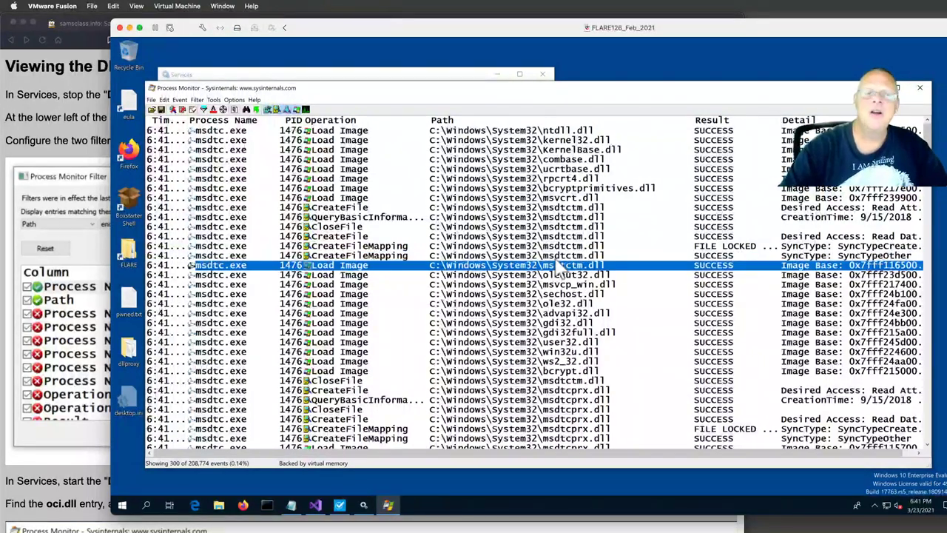
pyautogui.press('Down')
pyautogui.press('Down')
pyautogui.press('Down')
pyautogui.press('Down')
pyautogui.press('Down')
pyautogui.press('Down')
pyautogui.press('Down')
pyautogui.press('Down')
pyautogui.press('Down')
pyautogui.press('Down')
pyautogui.press('Down')
pyautogui.press('Down')
pyautogui.press('Down')
pyautogui.press('Down')
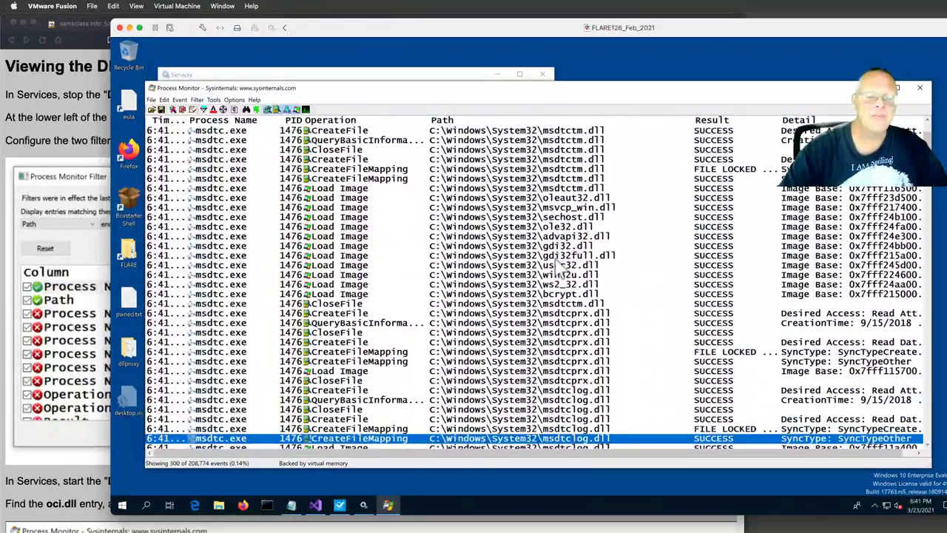
pyautogui.press('Down')
pyautogui.press('Down')
pyautogui.press('Down')
pyautogui.press('Down')
pyautogui.press('Down')
pyautogui.press('Down')
pyautogui.press('Down')
pyautogui.press('Down')
pyautogui.press('Down')
pyautogui.press('Down')
pyautogui.press('Down')
pyautogui.press('Down')
pyautogui.press('Down')
pyautogui.press('Down')
pyautogui.press('Down')
pyautogui.press('Down')
pyautogui.press('Down')
pyautogui.press('Down')
pyautogui.press('Down')
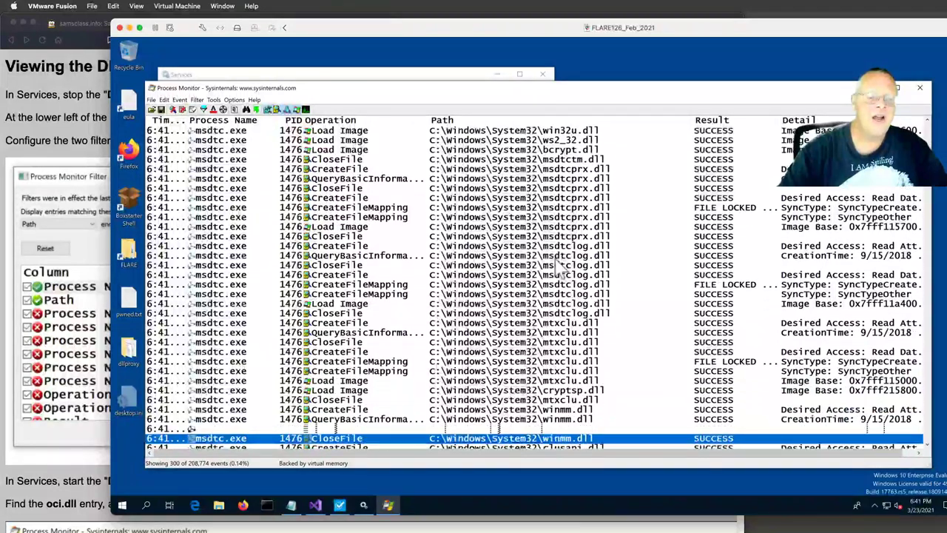
pyautogui.press('Down')
pyautogui.press('Down')
pyautogui.press('Down')
pyautogui.press('Down')
pyautogui.press('Down')
pyautogui.press('Down')
pyautogui.press('Down')
pyautogui.press('Down')
pyautogui.press('Down')
pyautogui.press('Down')
pyautogui.press('Down')
pyautogui.press('Down')
pyautogui.press('Down')
pyautogui.press('Down')
pyautogui.press('Down')
pyautogui.press('Down')
pyautogui.press('Down')
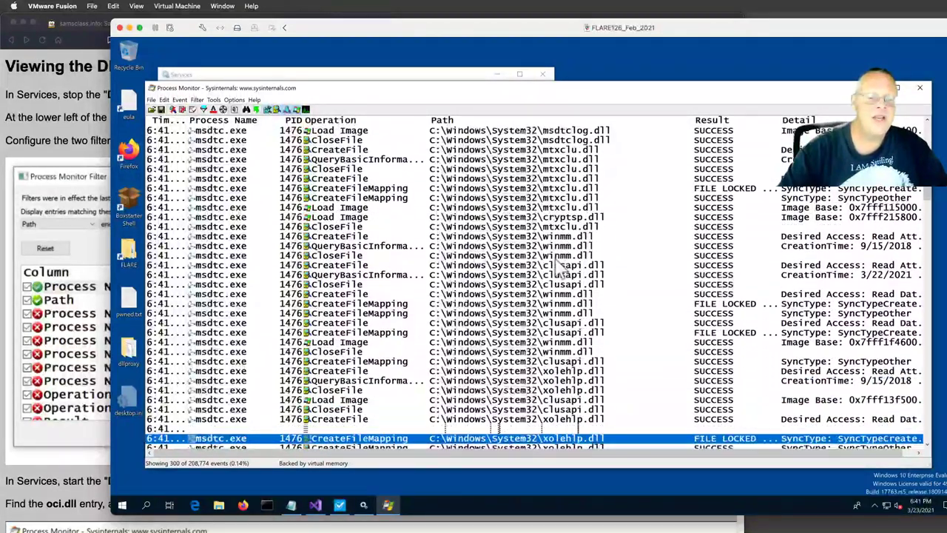
pyautogui.press('Down')
pyautogui.press('Down')
pyautogui.press('Down')
pyautogui.press('Down')
pyautogui.press('Down')
pyautogui.press('Down')
pyautogui.press('Down')
pyautogui.press('Down')
pyautogui.press('Down')
pyautogui.press('Down')
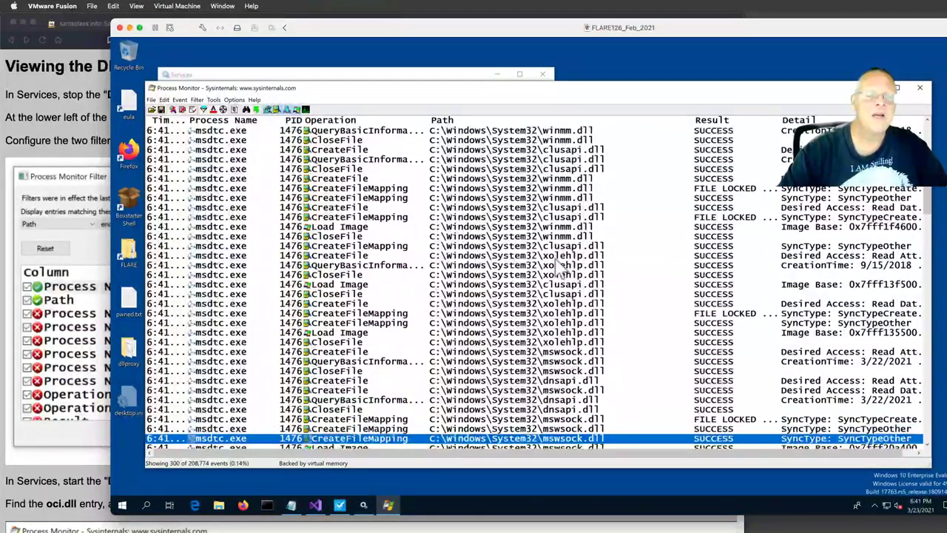
pyautogui.press('Down')
pyautogui.press('Down')
pyautogui.press('Down')
pyautogui.press('Down')
pyautogui.press('Down')
pyautogui.press('Down')
pyautogui.press('Down')
pyautogui.press('Down')
pyautogui.press('Down')
pyautogui.press('Down')
pyautogui.press('Down')
pyautogui.press('Down')
pyautogui.press('Down')
pyautogui.press('Down')
pyautogui.press('Down')
pyautogui.press('Down')
pyautogui.press('Down')
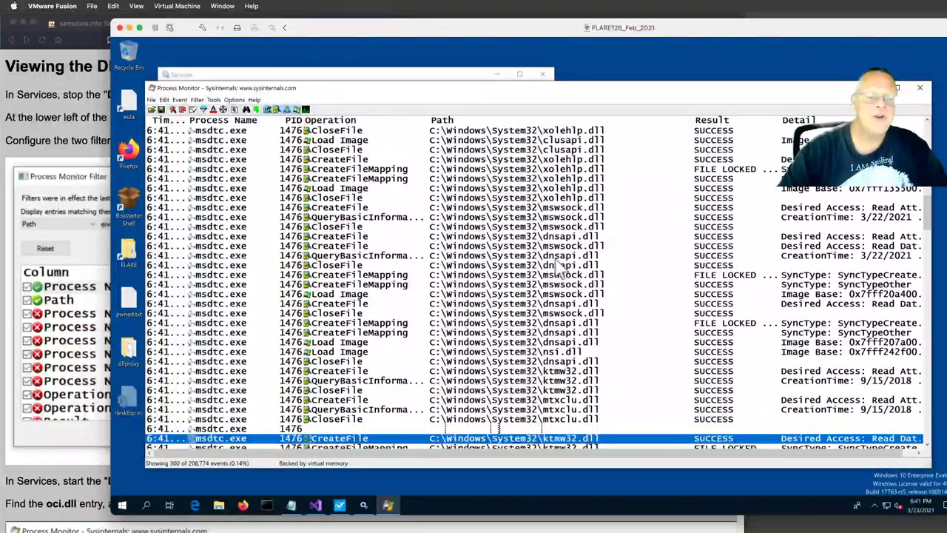
pyautogui.press('Down')
pyautogui.press('Down')
pyautogui.press('Down')
pyautogui.press('Down')
pyautogui.press('Down')
pyautogui.press('Down')
pyautogui.press('Down')
pyautogui.press('Down')
pyautogui.press('Down')
pyautogui.press('Down')
pyautogui.press('Down')
pyautogui.press('Down')
pyautogui.press('Down')
pyautogui.press('Down')
pyautogui.press('Down')
pyautogui.press('Down')
pyautogui.press('Down')
pyautogui.press('Down')
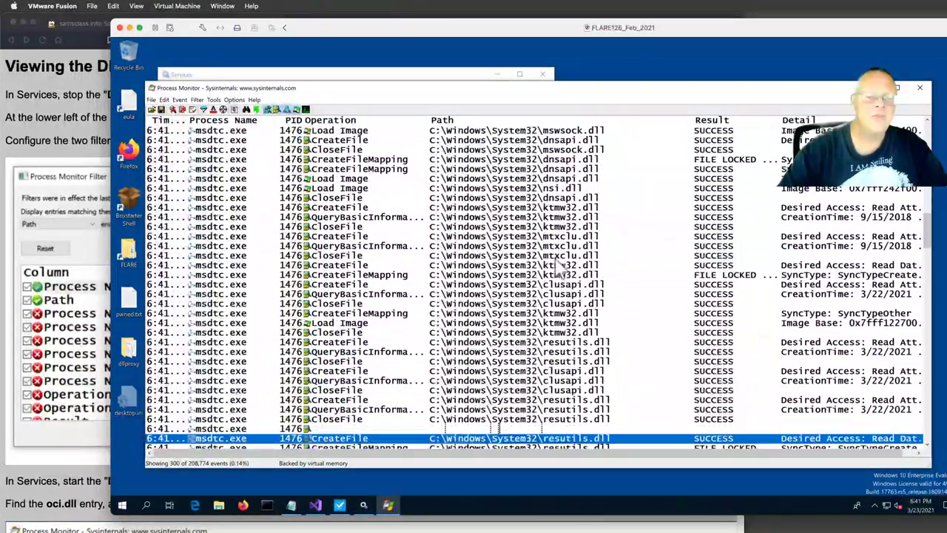
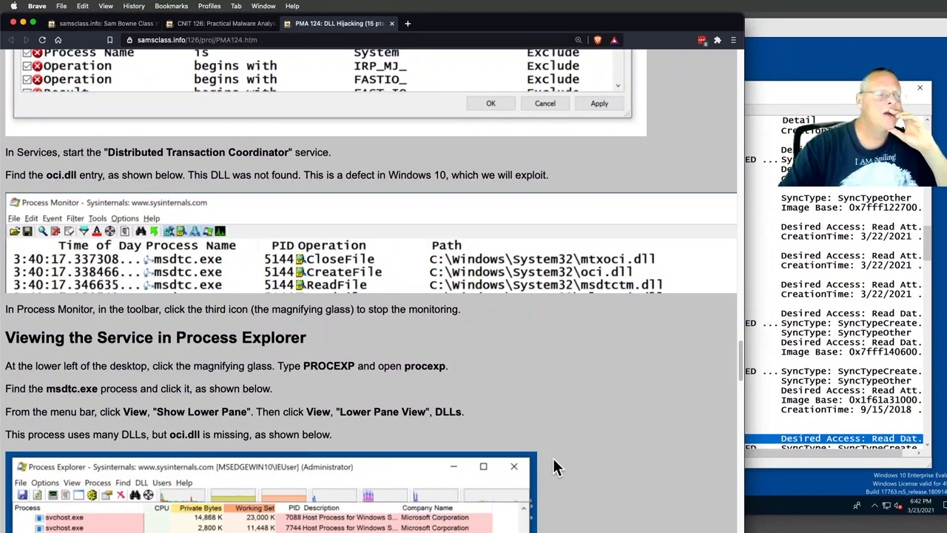
# - Scroll the PMA 124 lab screenshot sideways to show the NAME NOT FOUND Result column
pyautogui.hscroll(5, 369, 288)
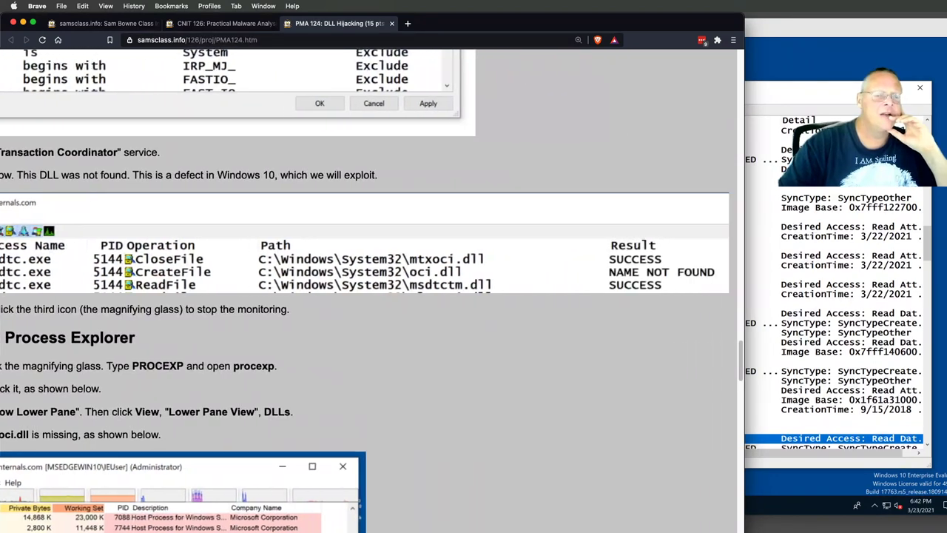
pyautogui.hscroll(-5, 418, 440)
# - In the VM's Process Monitor trace, jump to the end and locate the msdtc.exe oci.dll CreateFile row
pyautogui.click(777, 130)
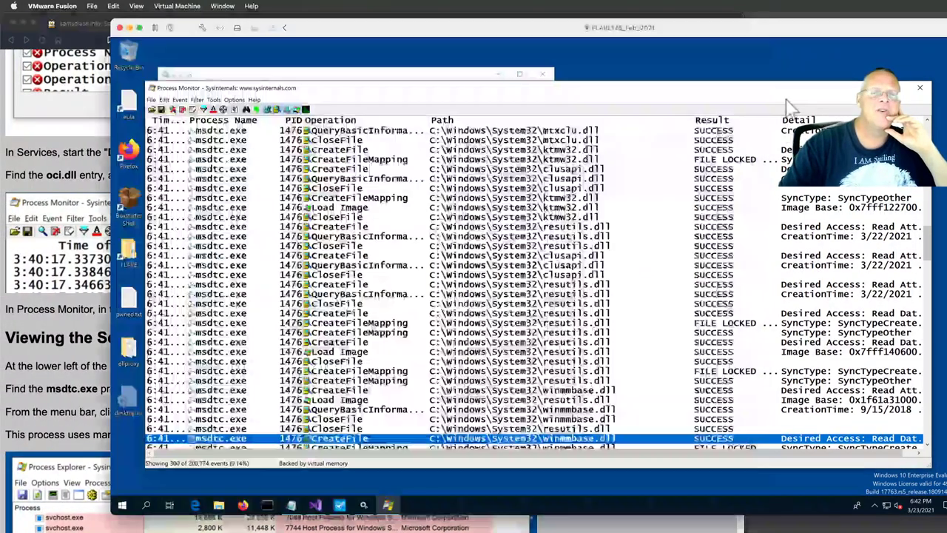
pyautogui.click(639, 315)
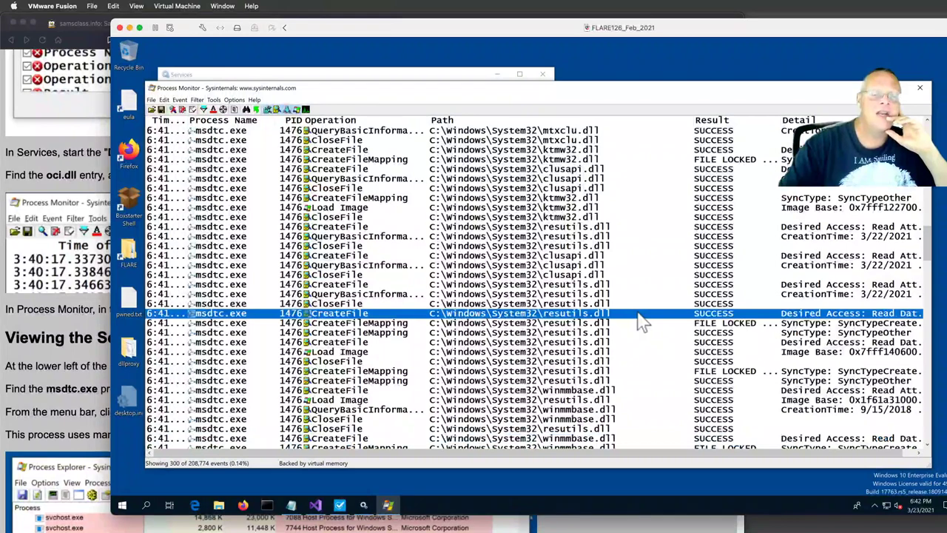
pyautogui.press('End')
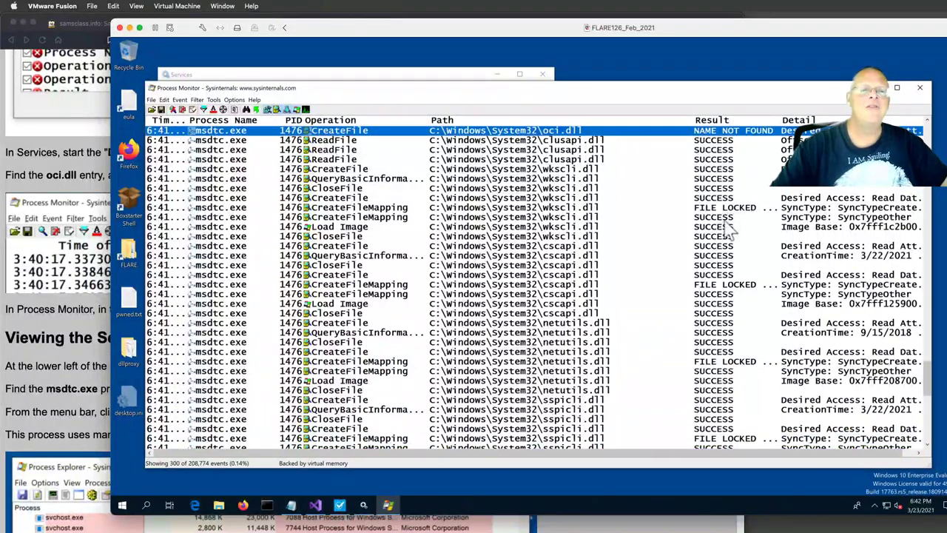
pyautogui.scroll(3, 640, 244)
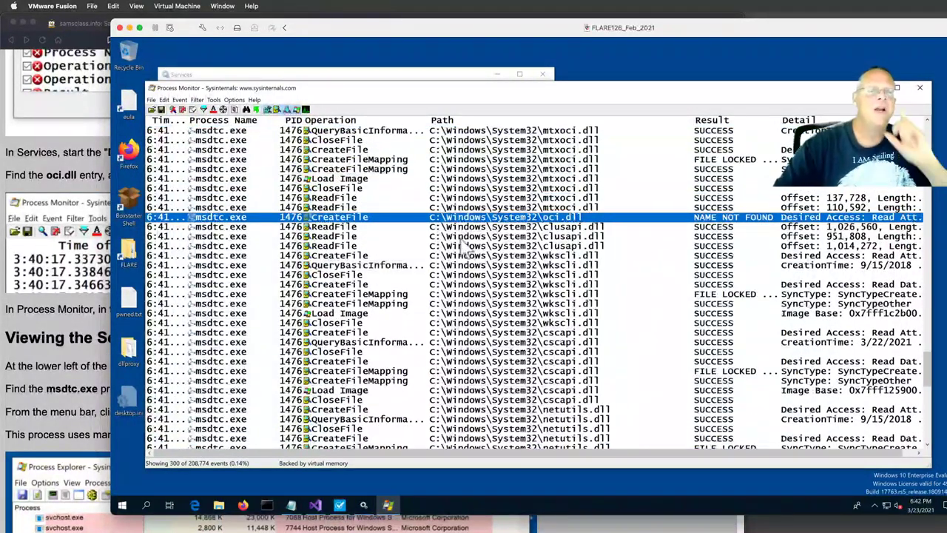
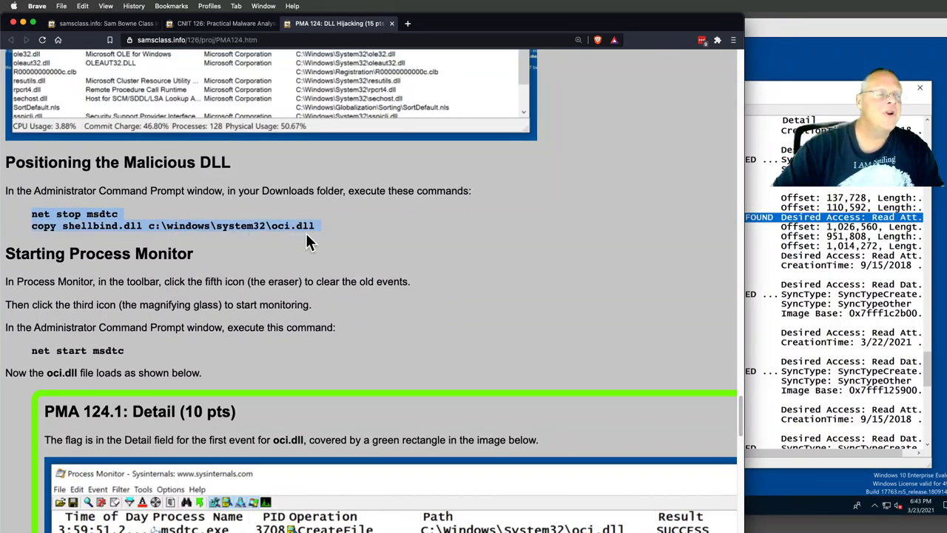
# - Bring up copy options for the selected 'net stop msdtc' and 'copy shellbind.dll oci.dll' commands
pyautogui.rightClick(303, 224)
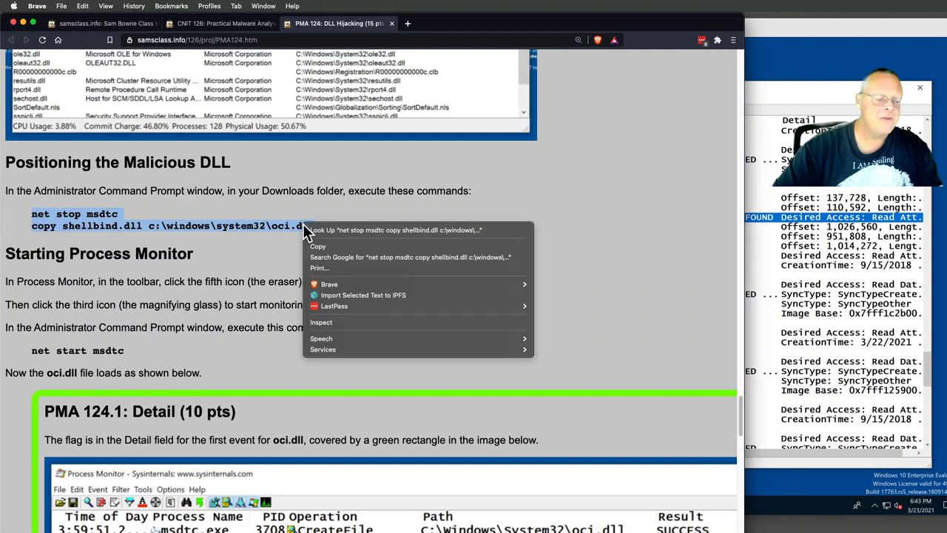
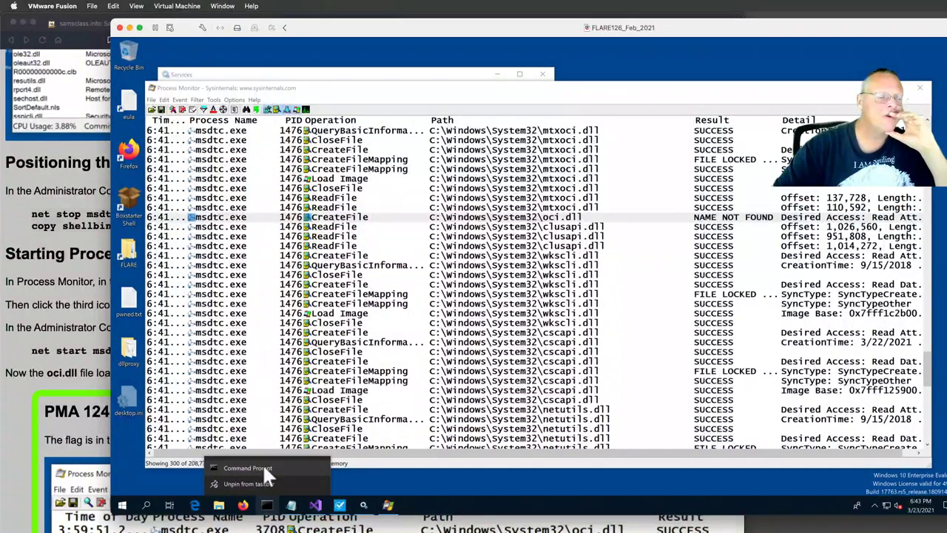
# - Launch Command Prompt as administrator and run 'net stop msdtc' to stop the Distributed Transaction Coordinator
pyautogui.rightClick(261, 463)
pyautogui.click(297, 415)
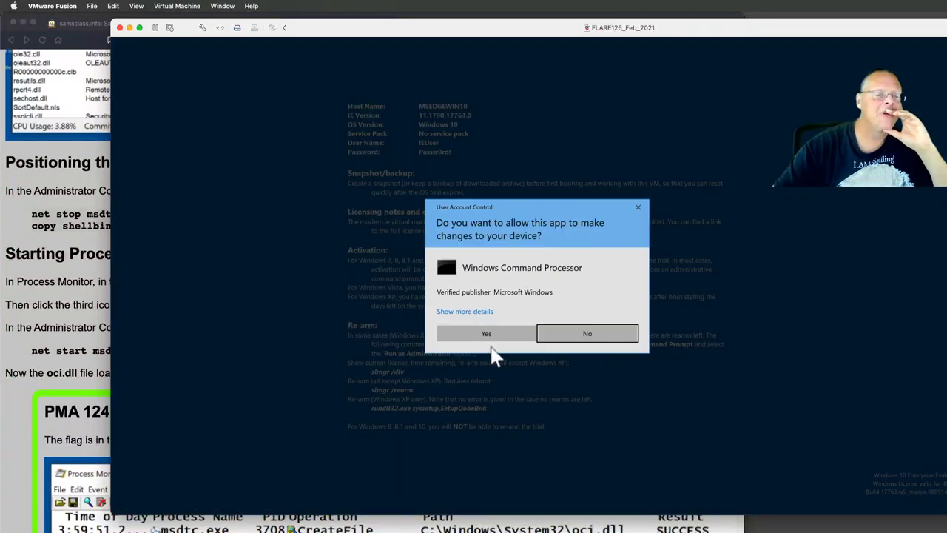
pyautogui.click(488, 335)
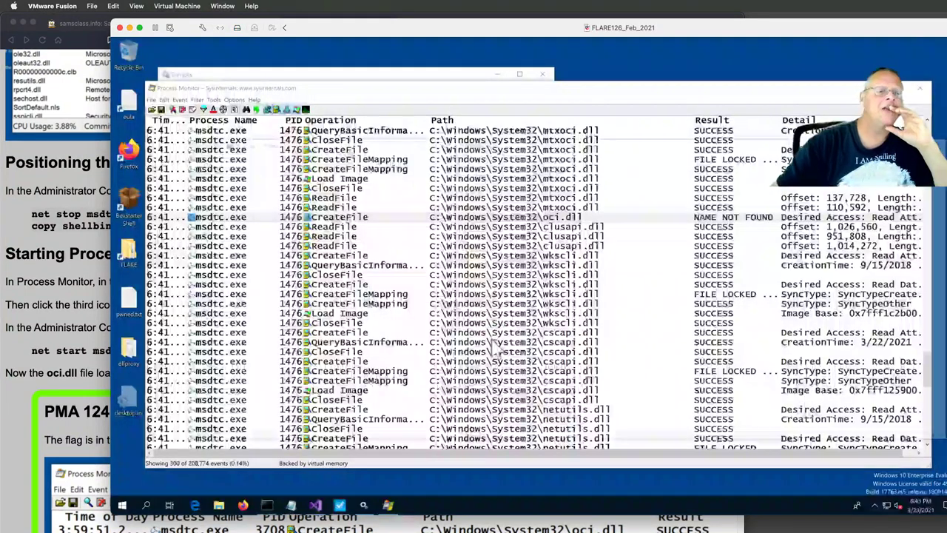
pyautogui.write('net stop msdtc')
pyautogui.press('Return')
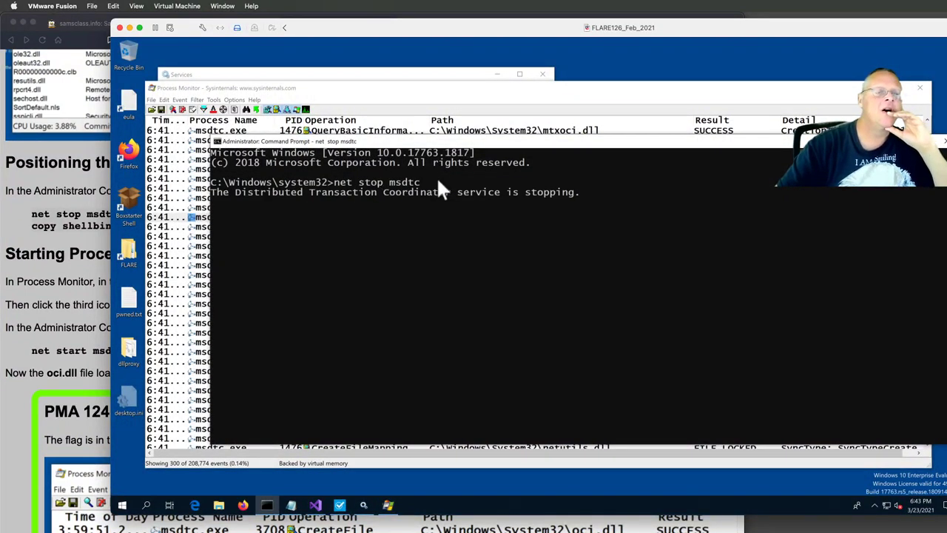
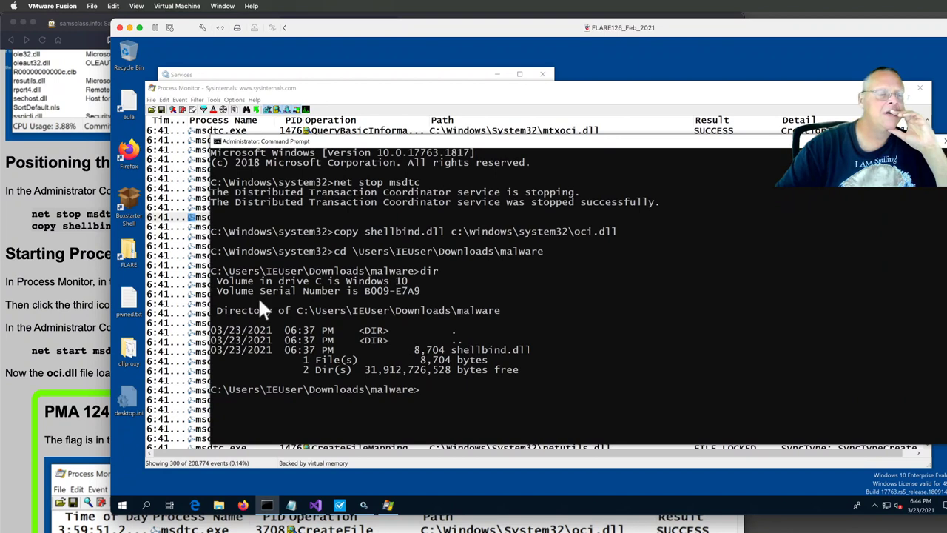
pyautogui.click(67, 226)
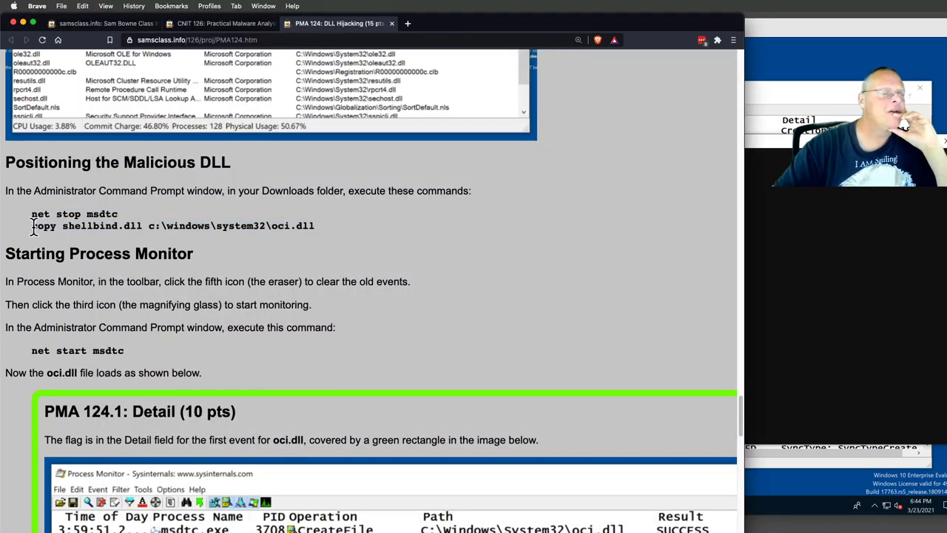
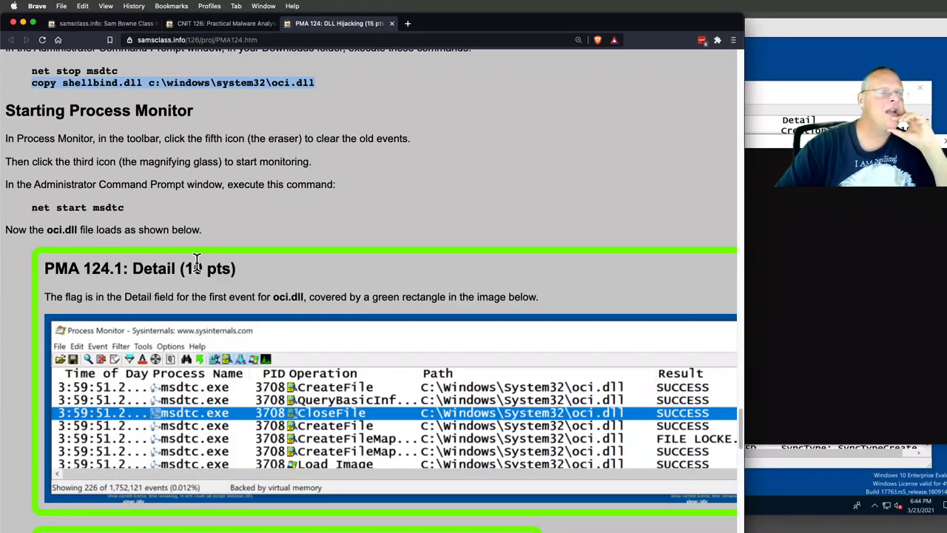
# - Bring the Windows VM in VMware Fusion in front of the Brave lab page
pyautogui.click(747, 152)
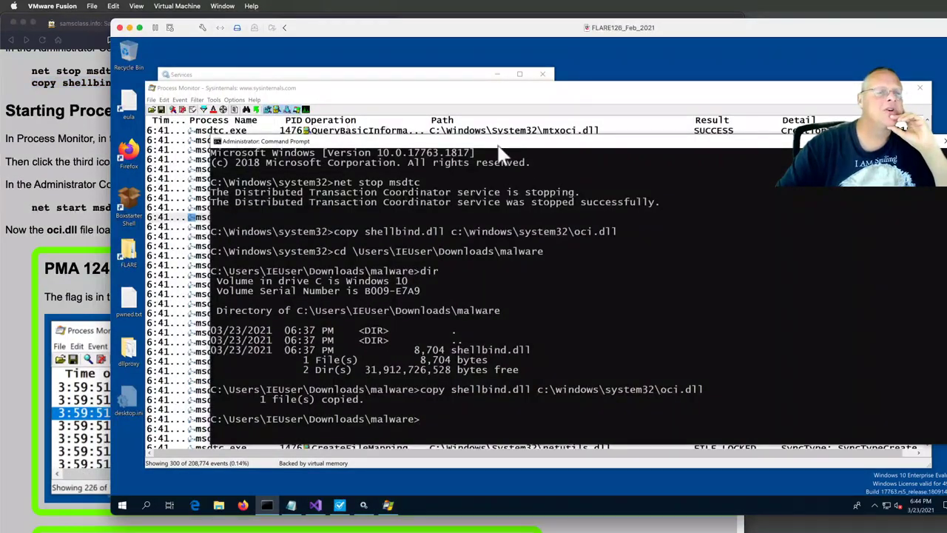
# - Clear all events in Process Monitor, then scroll back up through the Brave lab instructions
pyautogui.click(554, 111)
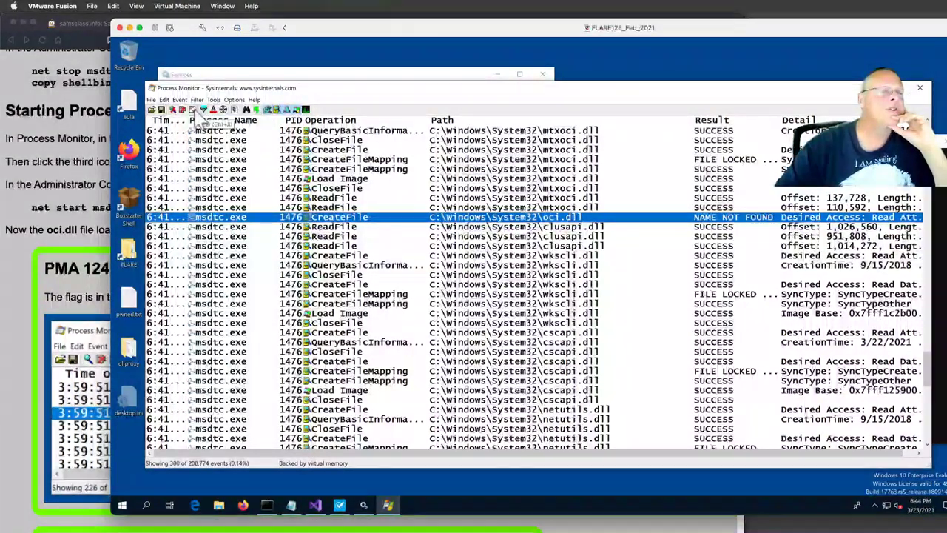
pyautogui.click(192, 109)
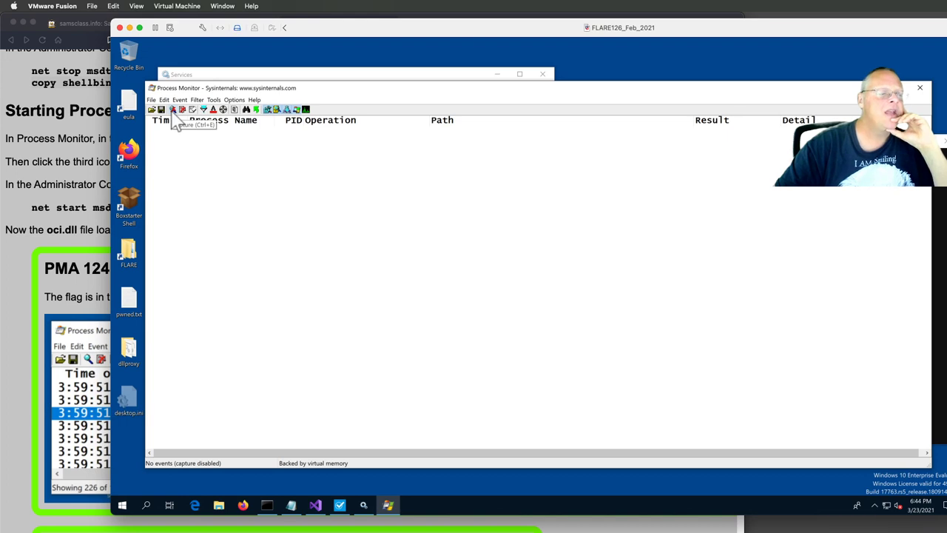
pyautogui.click(60, 185)
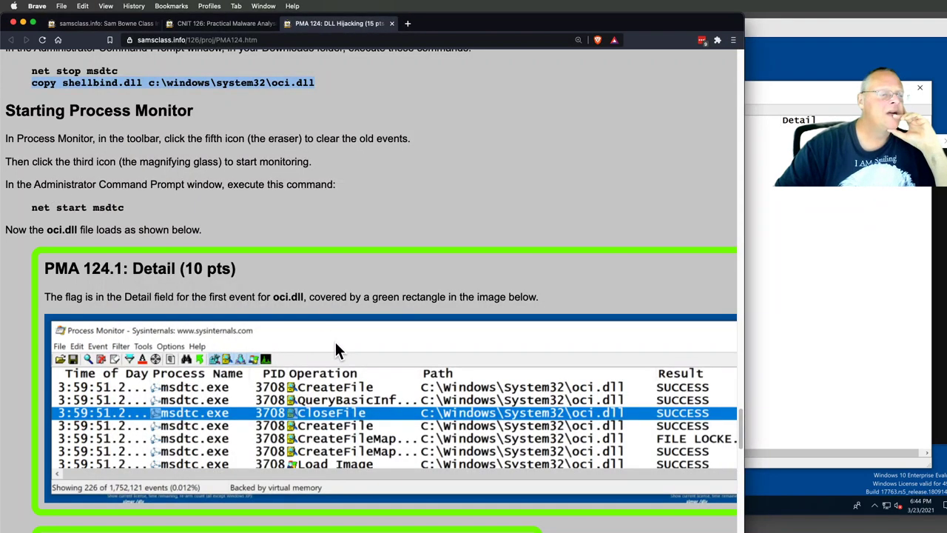
pyautogui.scroll(5, 428, 333)
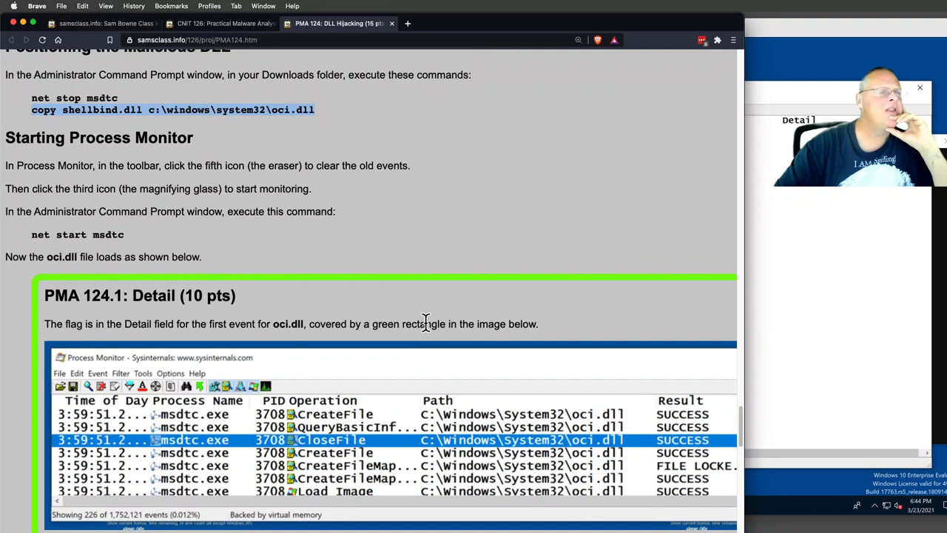
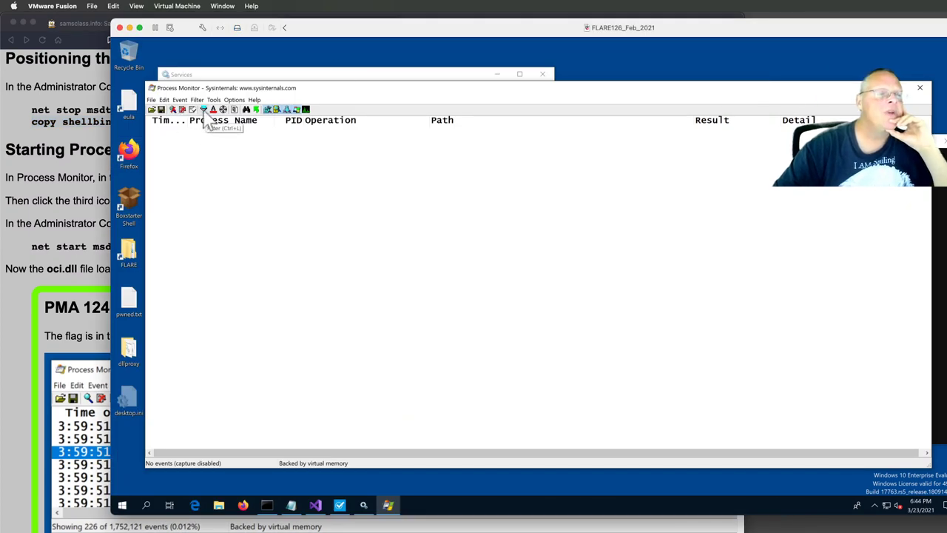
# - Remove the 'Path ends with .dll' rule from the Process Monitor filter
pyautogui.click(204, 109)
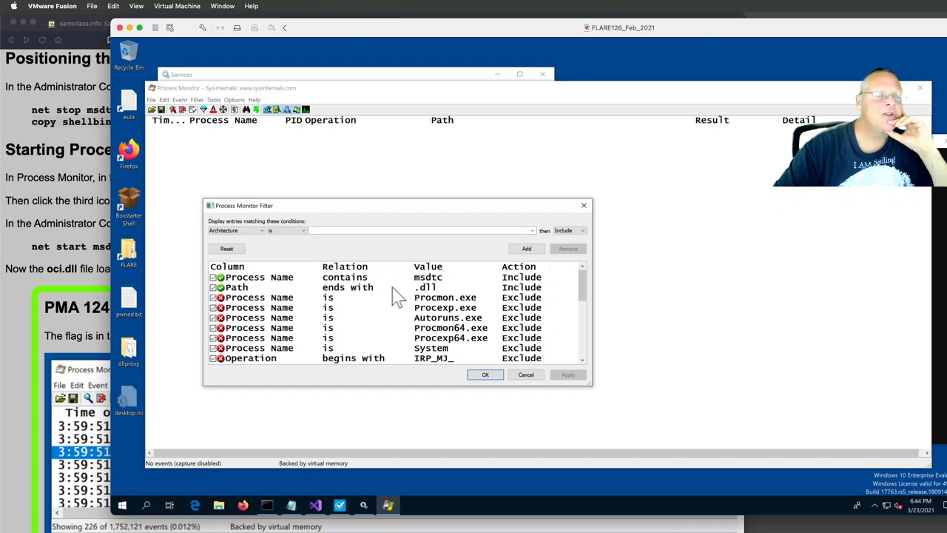
pyautogui.click(392, 288)
pyautogui.click(569, 248)
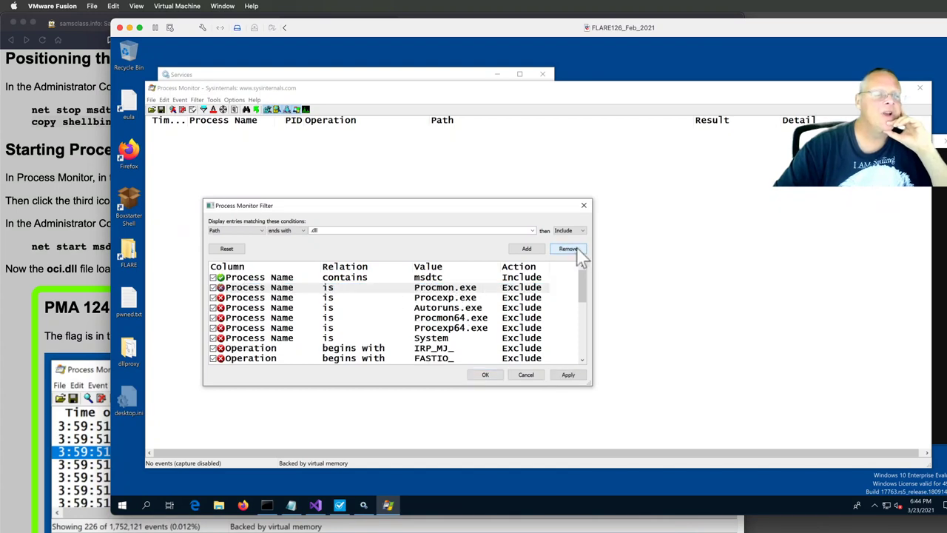
# - Add a 'Path ends with oci.dll' include rule and apply the filter
pyautogui.click(310, 231)
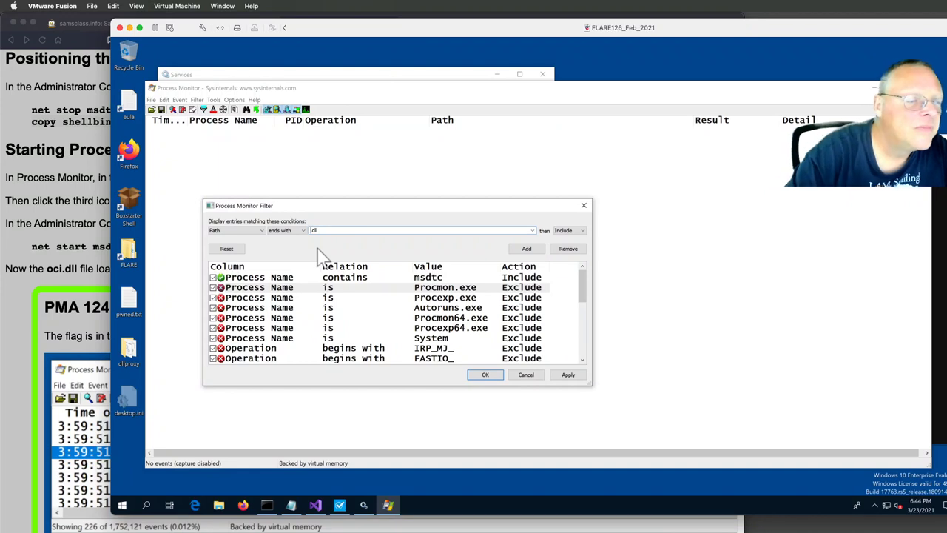
pyautogui.write('oci')
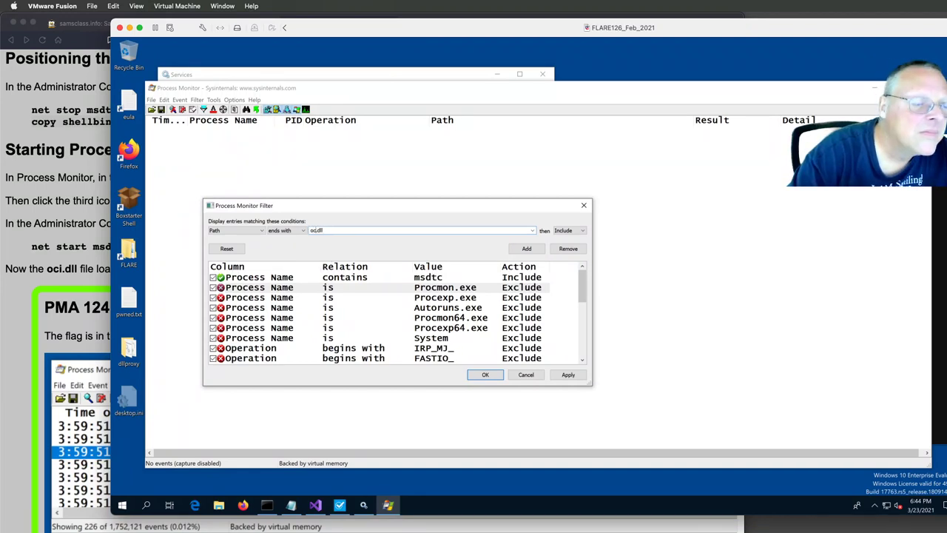
pyautogui.click(495, 377)
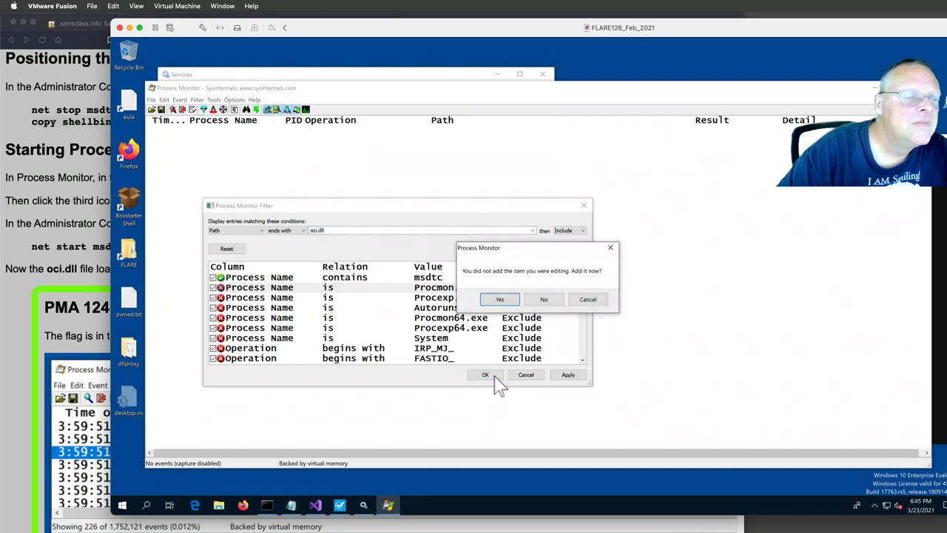
pyautogui.click(498, 302)
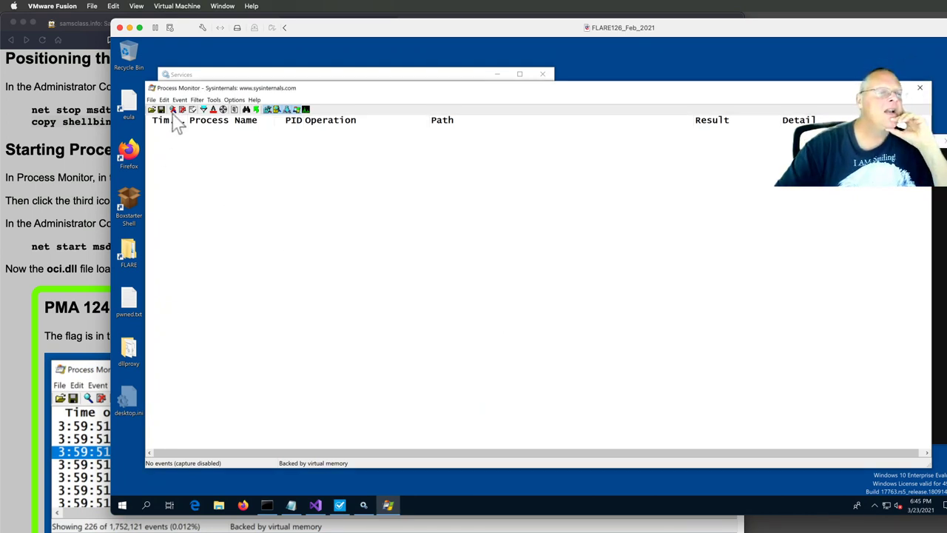
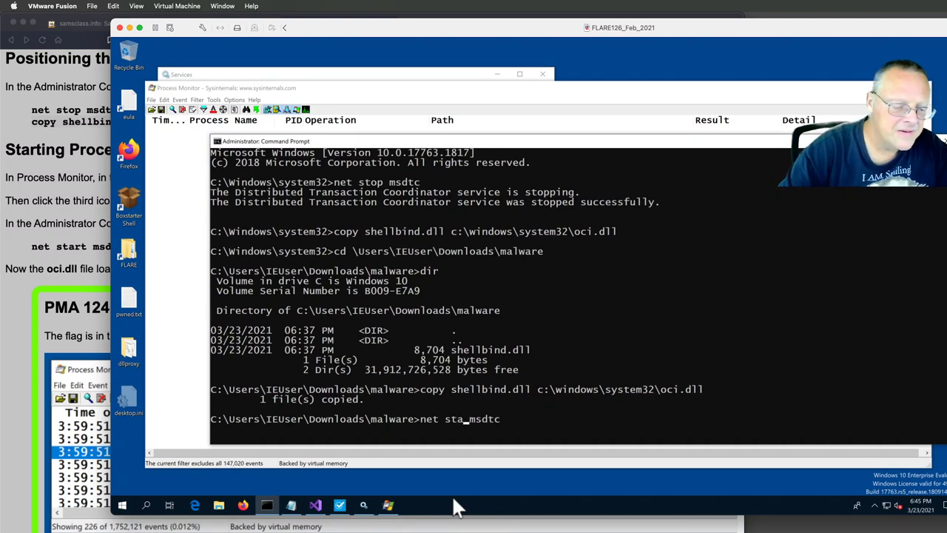
# - Run net start msdtc, then bring forward Process Monitor showing msdtc.exe loading System32\oci.dll
pyautogui.write('rt')
pyautogui.press('Return')
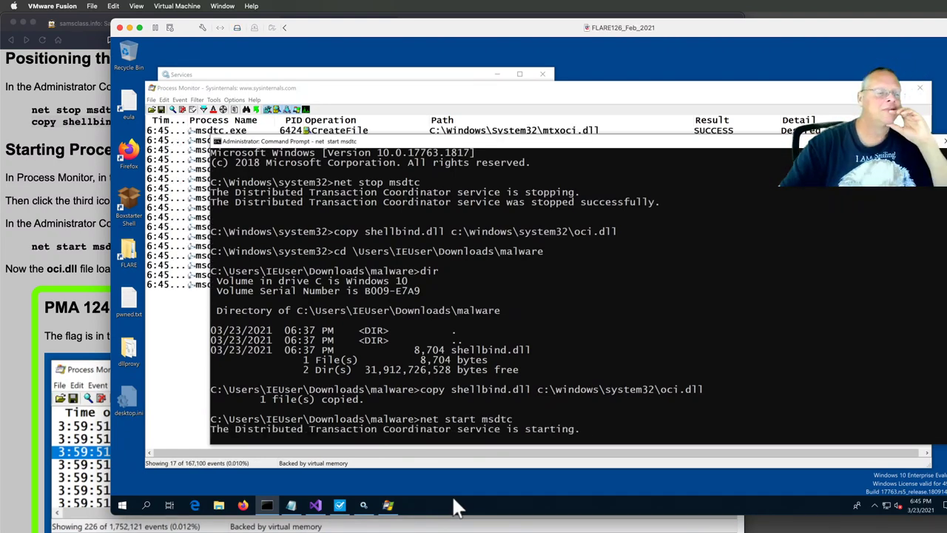
pyautogui.click(459, 95)
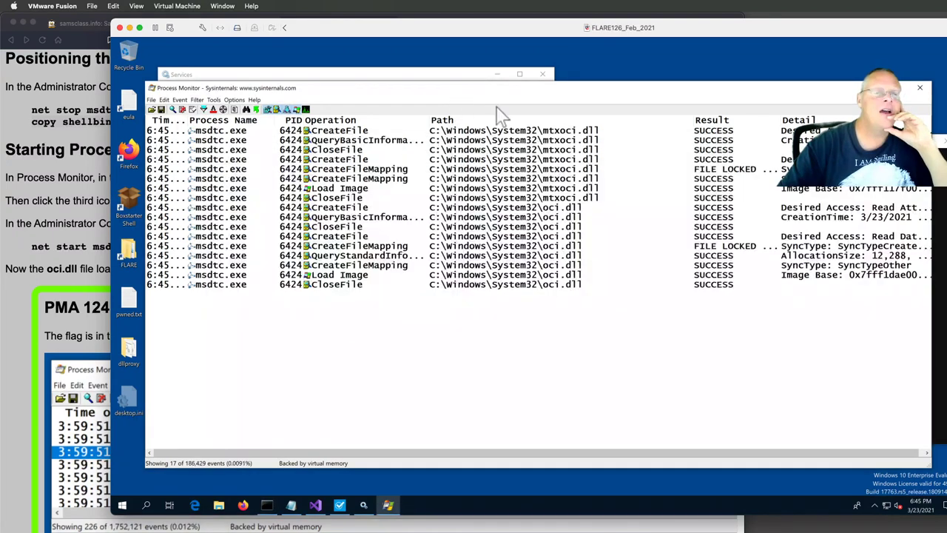
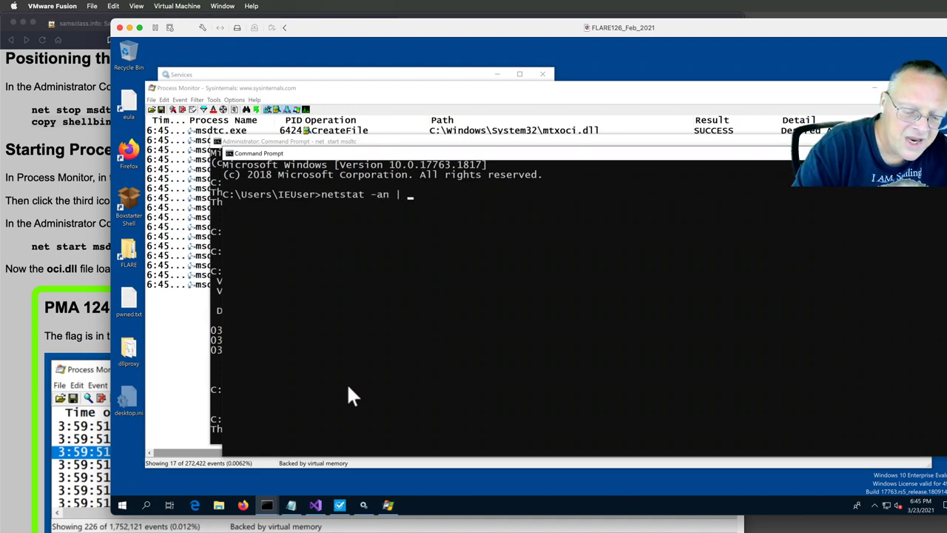
# - Run netstat -an | more to confirm TCP port 4444 is listening, stop the listing, and begin an ncat command
pyautogui.write('re')
pyautogui.press('Return')
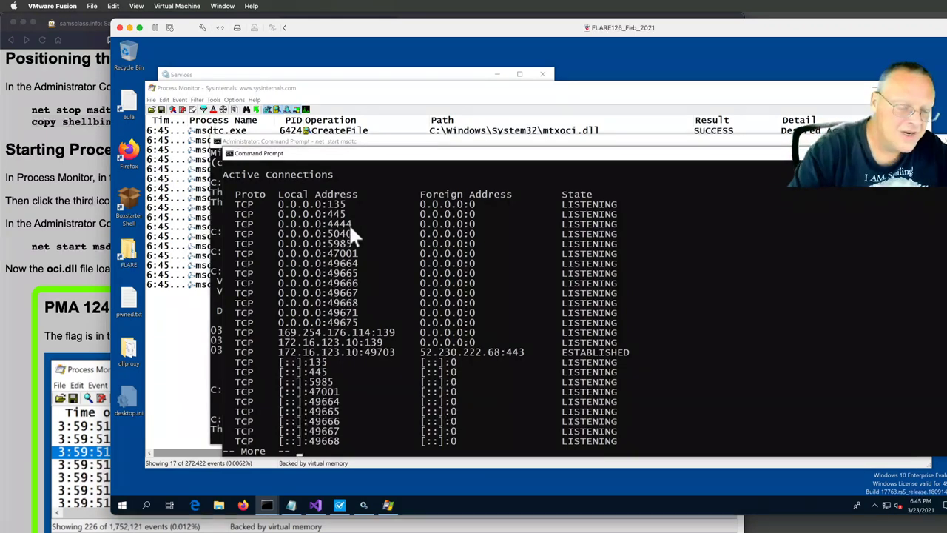
pyautogui.hotkey('ctrl', 'c')
pyautogui.write('ncat 127.0.0.1 4444')
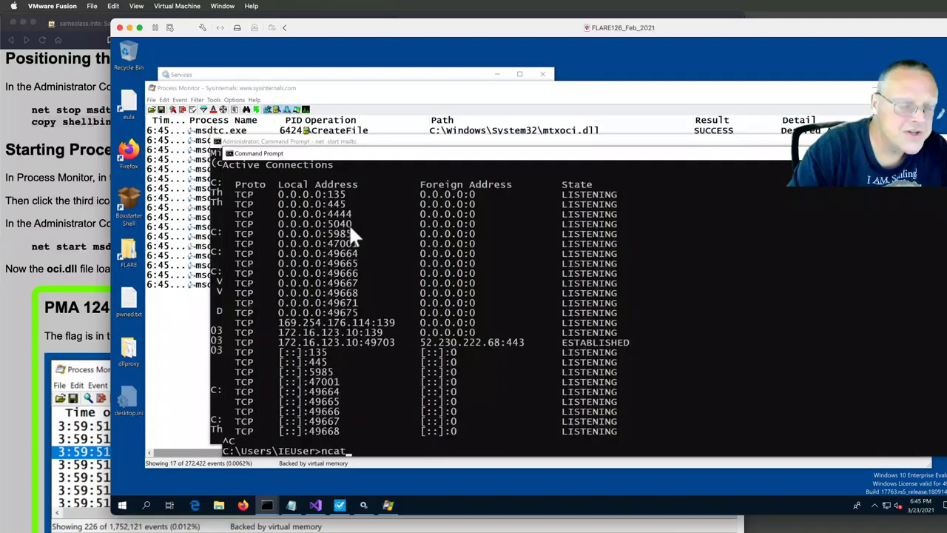
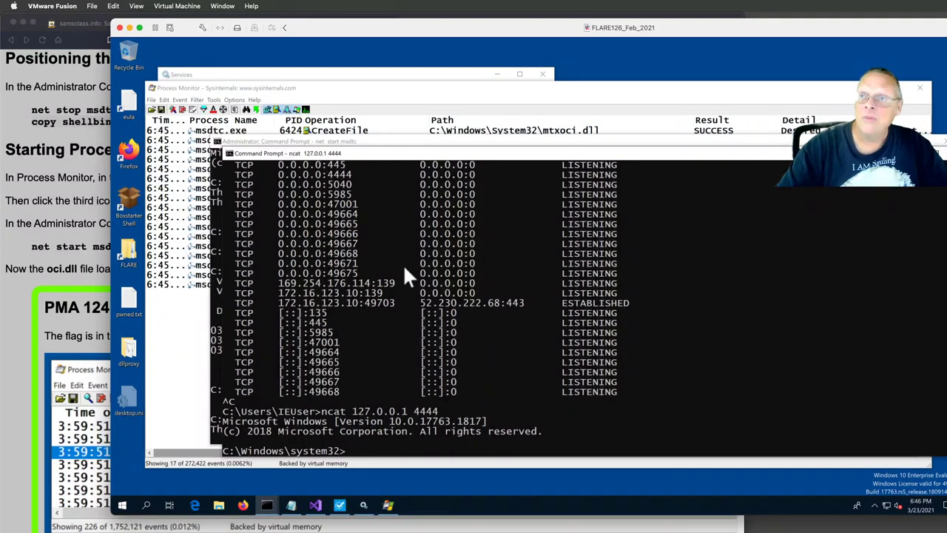
# - Scroll the PMA 124 lab page in Brave to the 'Removing the Malicious DLL' section
pyautogui.click(69, 304)
pyautogui.scroll(-10, 109, 311)
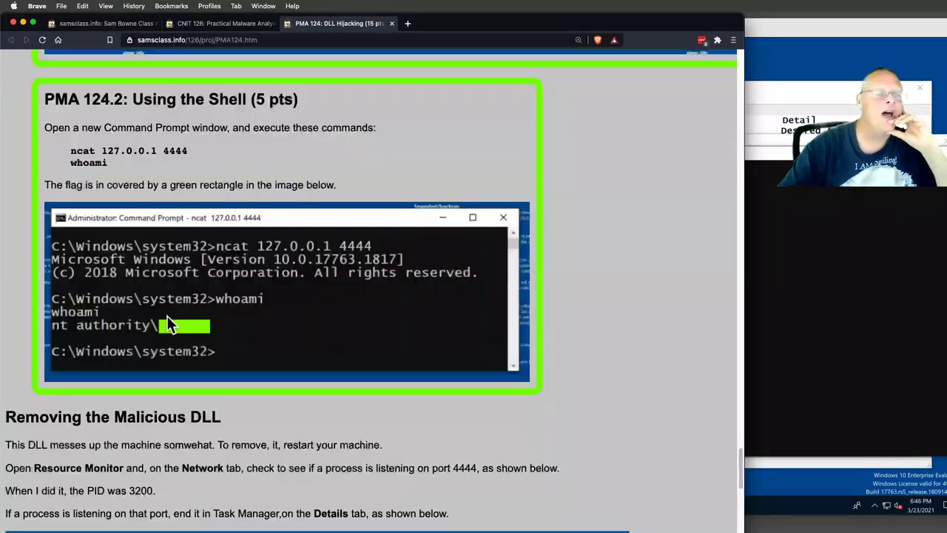
pyautogui.scroll(-5, 169, 324)
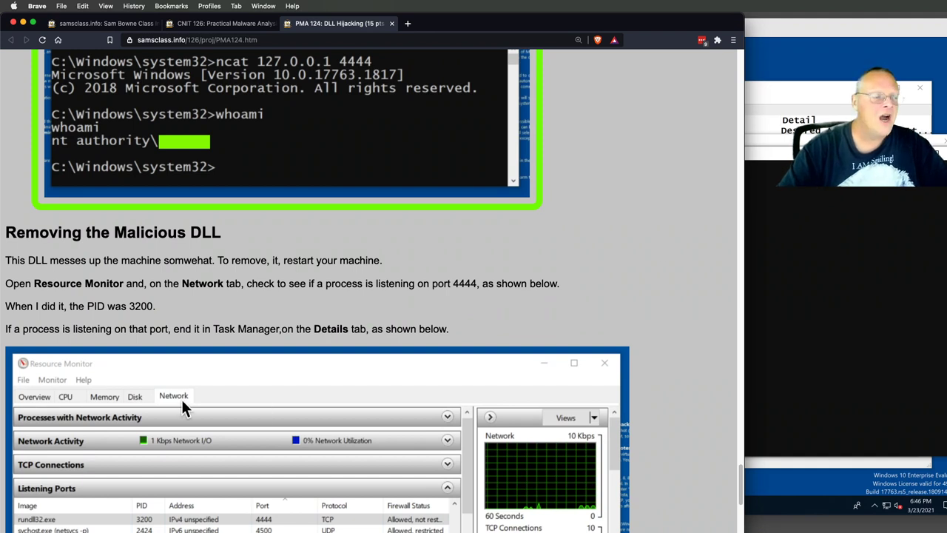
# - Return to the FLARE126_Feb_2021 VM and close Process Monitor and the Services window
pyautogui.click(771, 69)
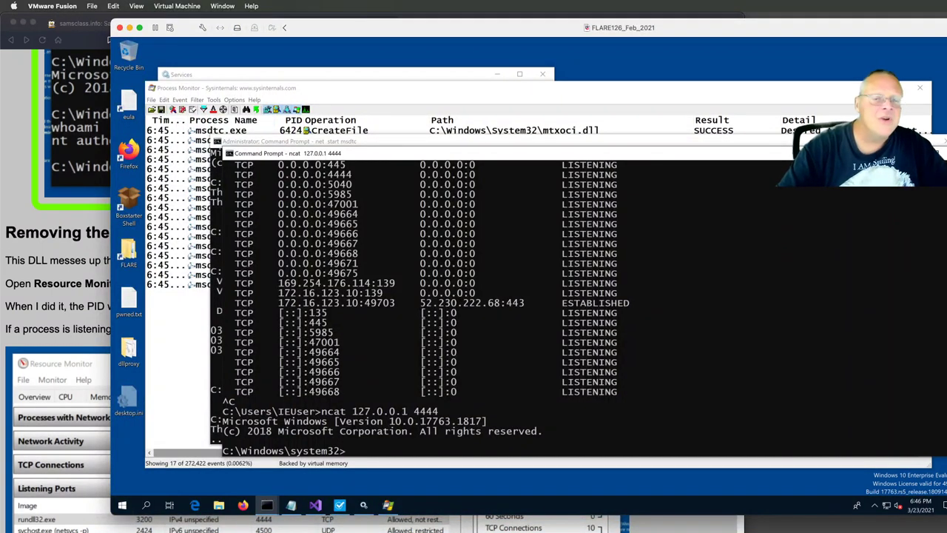
pyautogui.click(210, 472)
pyautogui.click(919, 87)
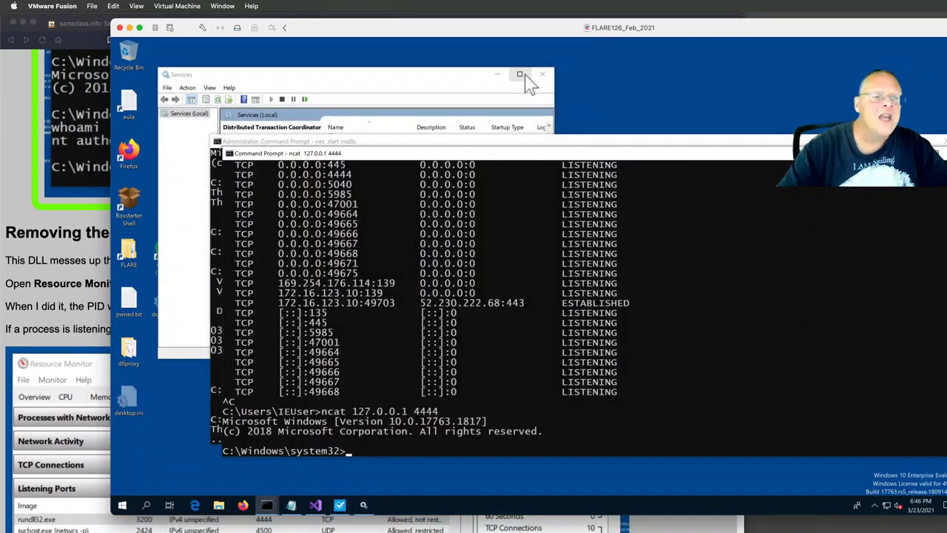
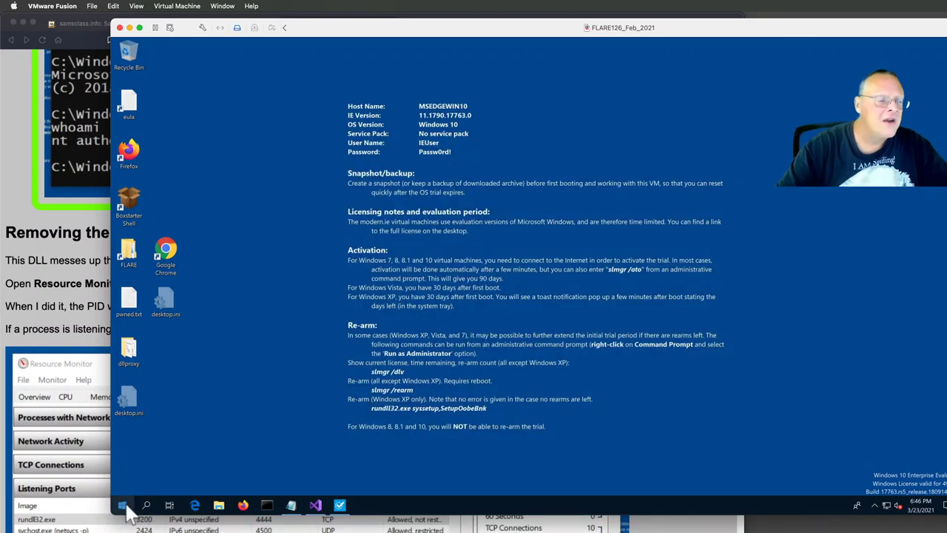
# - Restart the Windows 10 VM from the Start button's Shut down or sign out menu, then switch to Brave
pyautogui.rightClick(123, 506)
pyautogui.moveTo(175, 473)
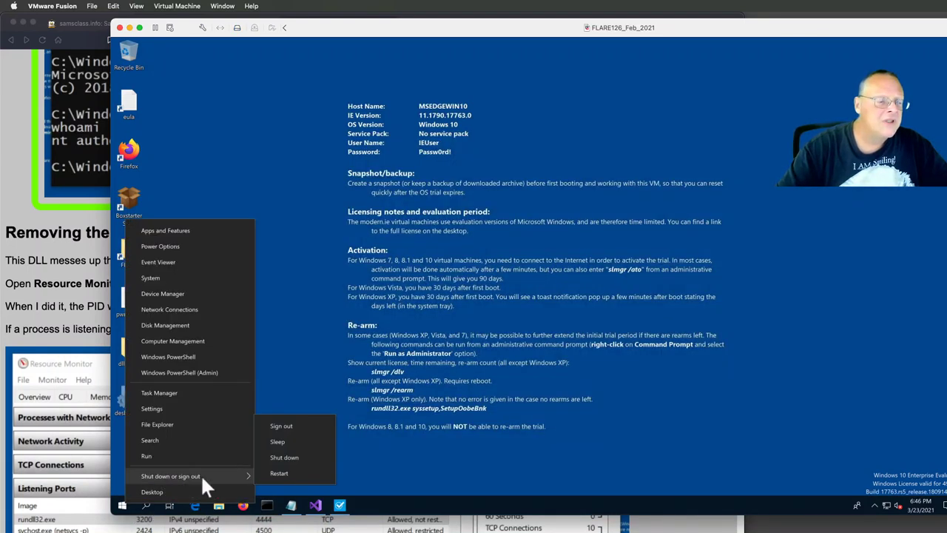
pyautogui.click(274, 474)
pyautogui.click(30, 329)
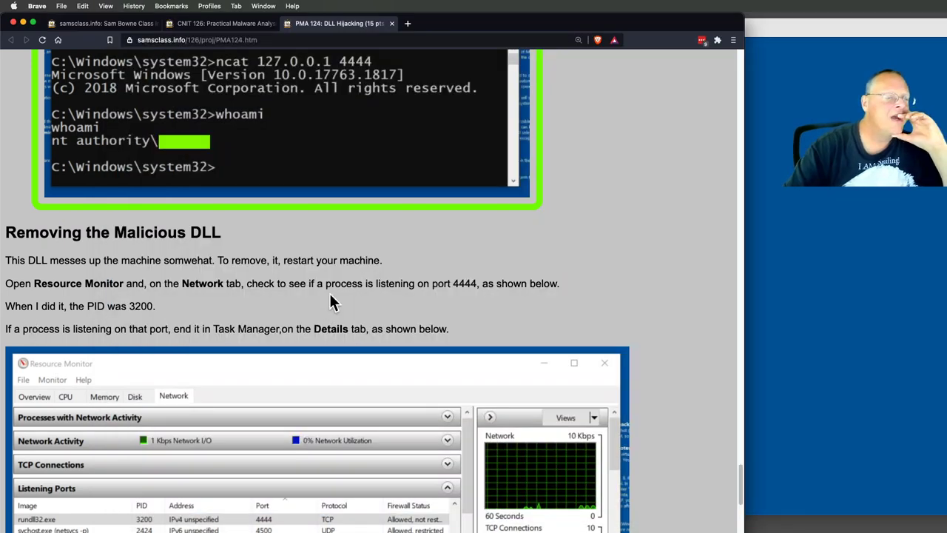
# - Scroll the PMA 124 lab page to the Resource Monitor and Task Manager screenshots, then return to the VM
pyautogui.scroll(-1, 239, 311)
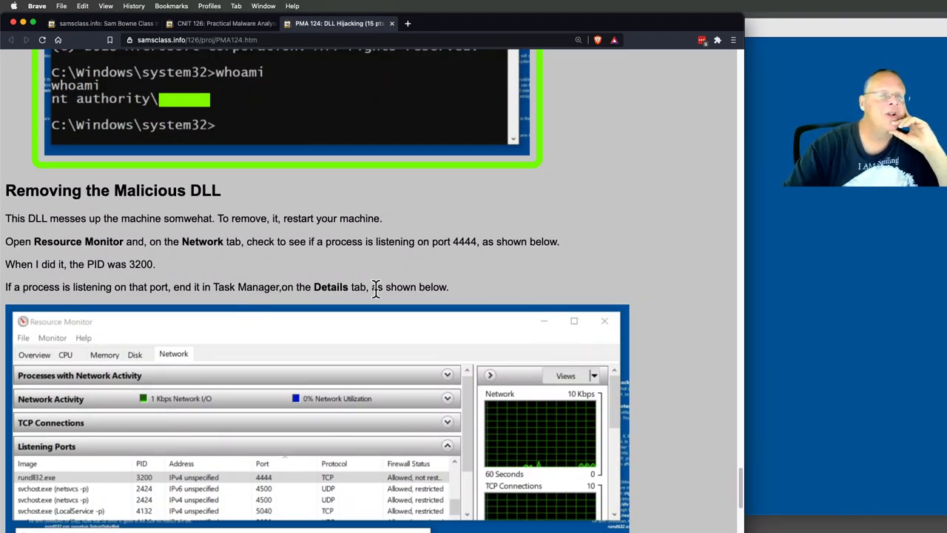
pyautogui.scroll(-6, 374, 293)
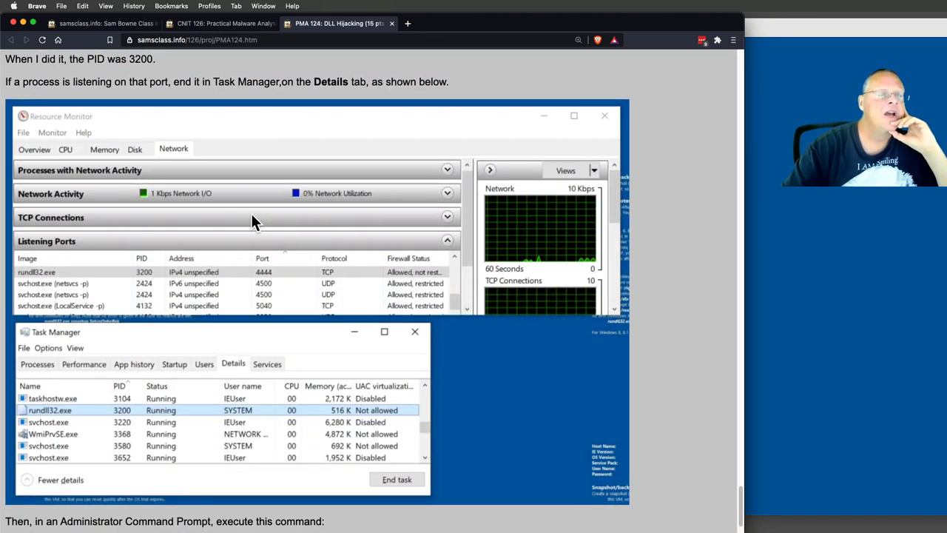
pyautogui.scroll(1, 251, 213)
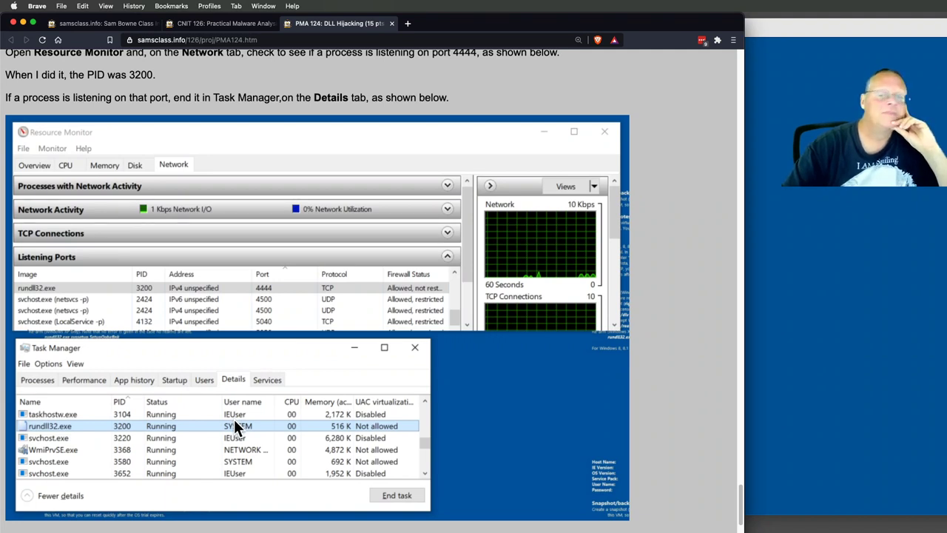
pyautogui.click(858, 317)
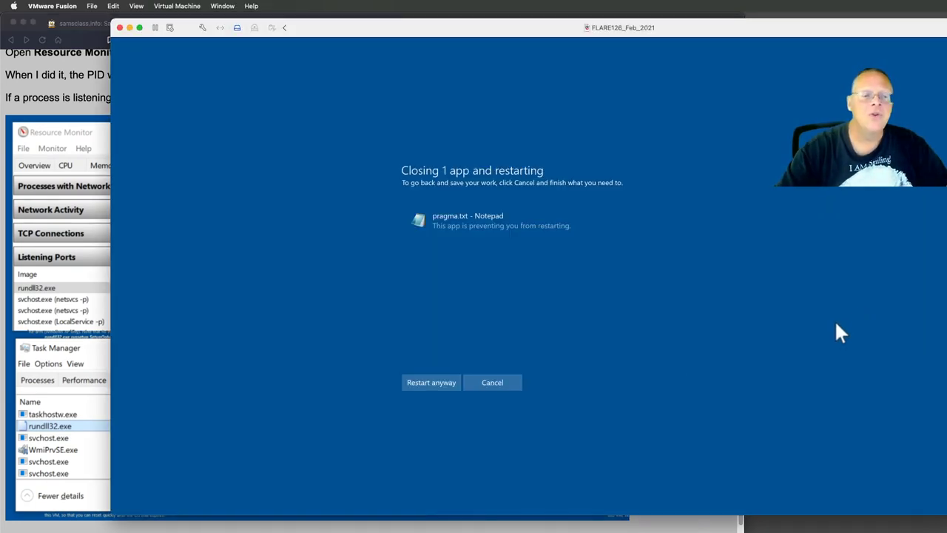
# - Force the restart past the open pragma.txt Notepad file and sign back in with the account password
pyautogui.click(416, 377)
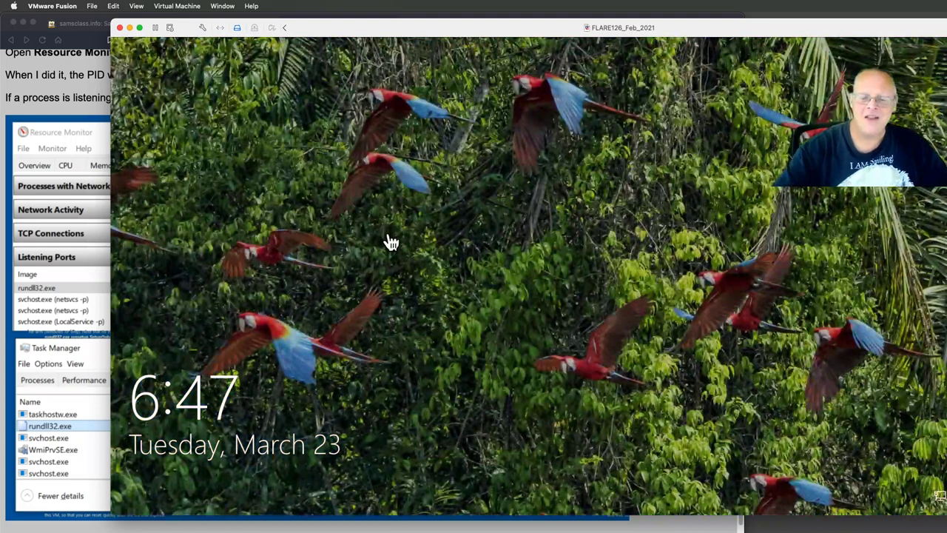
pyautogui.click(390, 242)
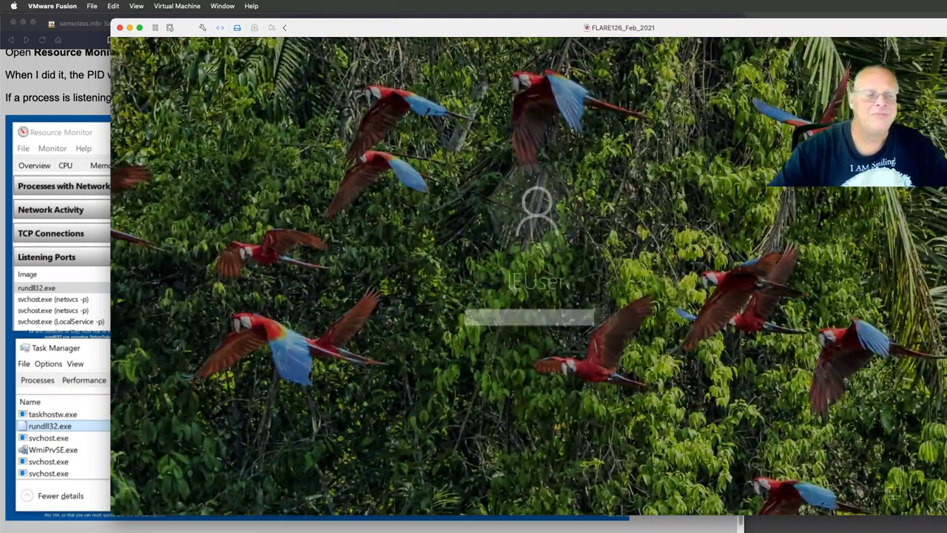
pyautogui.write('Passw0r')
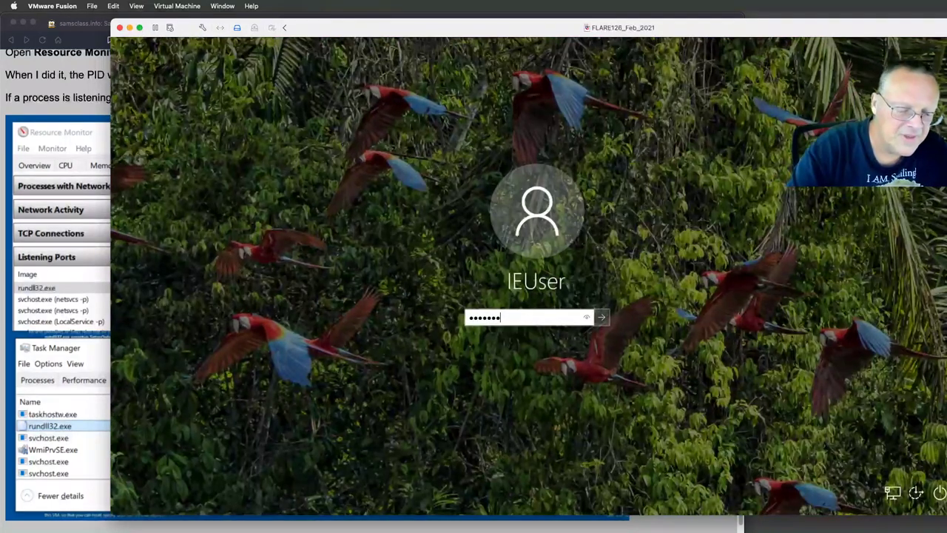
pyautogui.write('d')
pyautogui.press('Return')
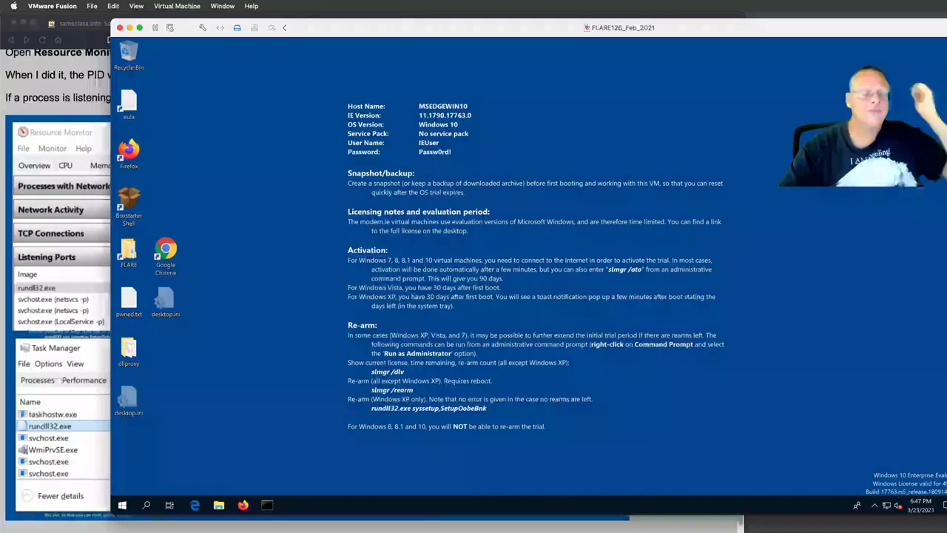
# - Search 'res' and launch Resource Monitor
pyautogui.click(148, 499)
pyautogui.write('res')
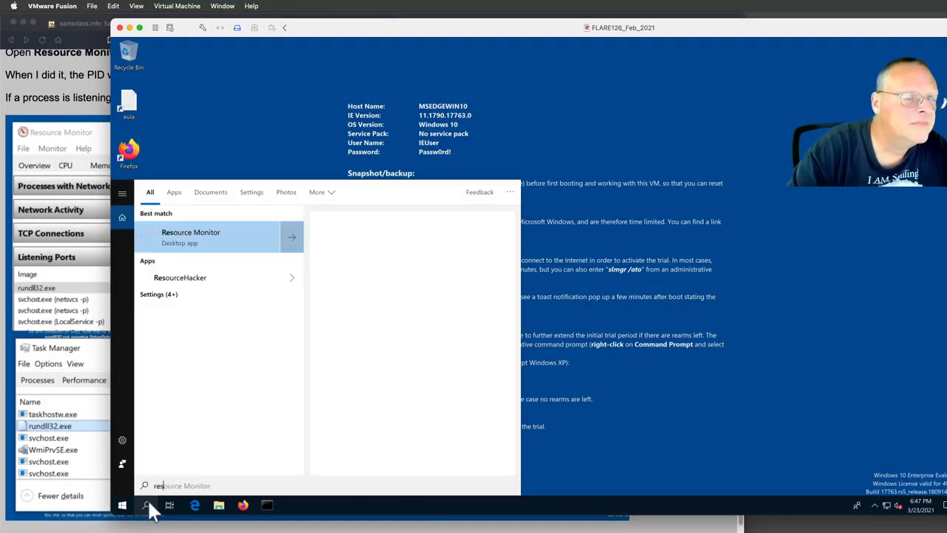
pyautogui.click(147, 500)
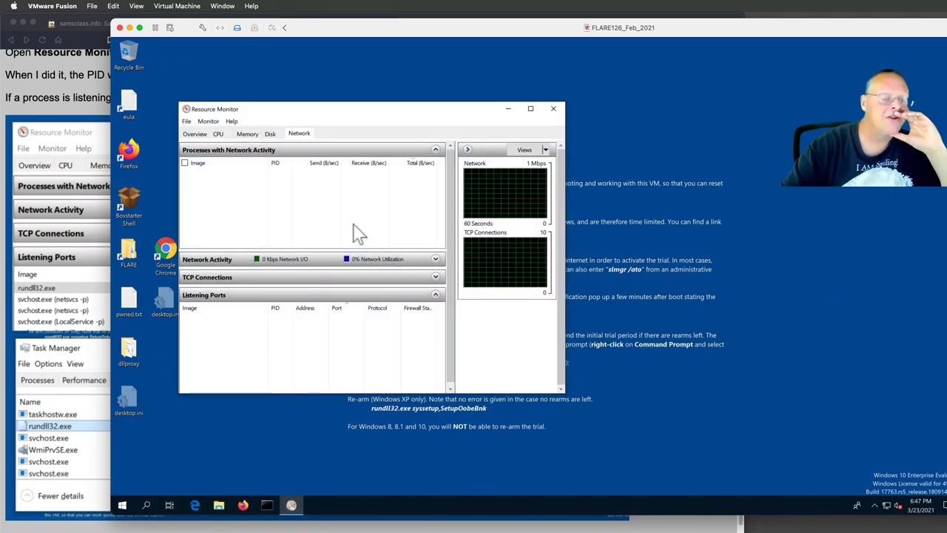
# - In the Network tab, sort Listening Ports by port and select rundll32.exe (PID 3816) on port 4444
pyautogui.click(299, 134)
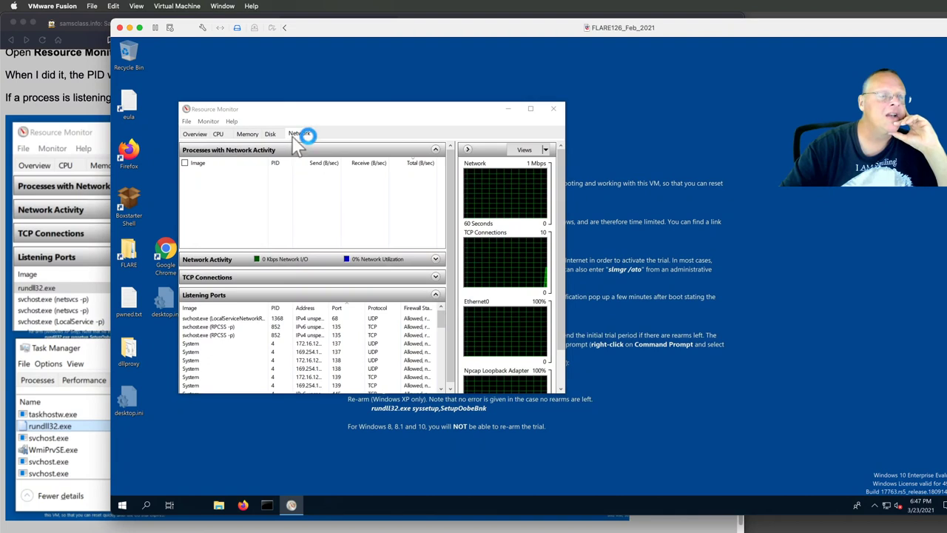
pyautogui.click(336, 309)
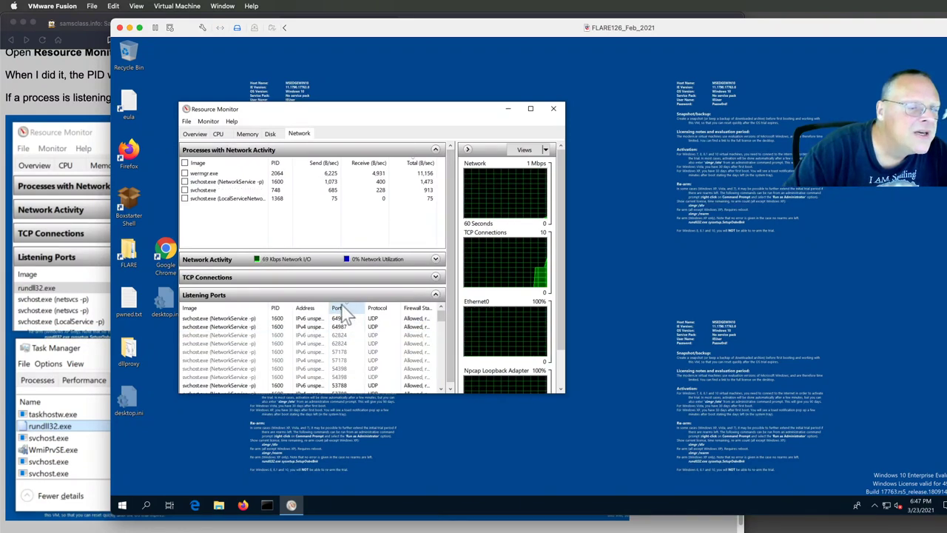
pyautogui.click(341, 306)
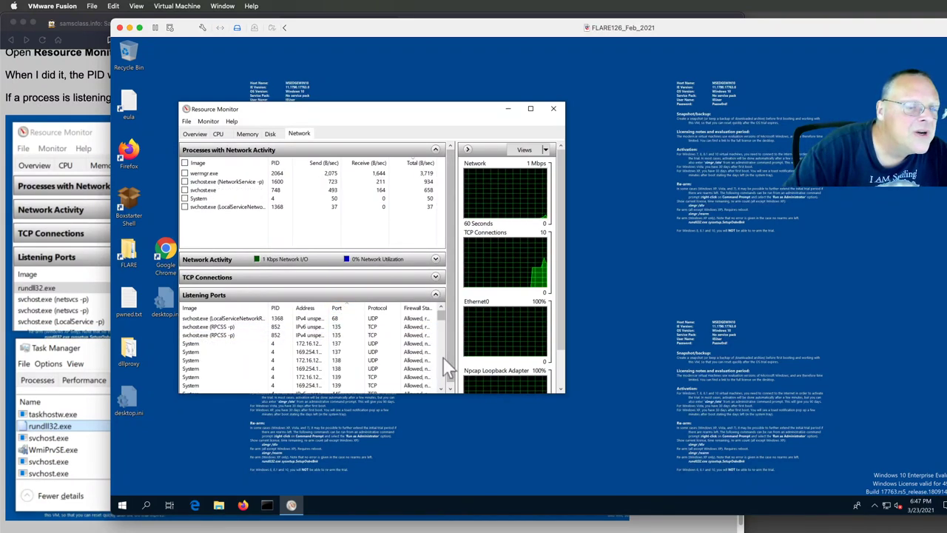
pyautogui.scroll(-3, 443, 358)
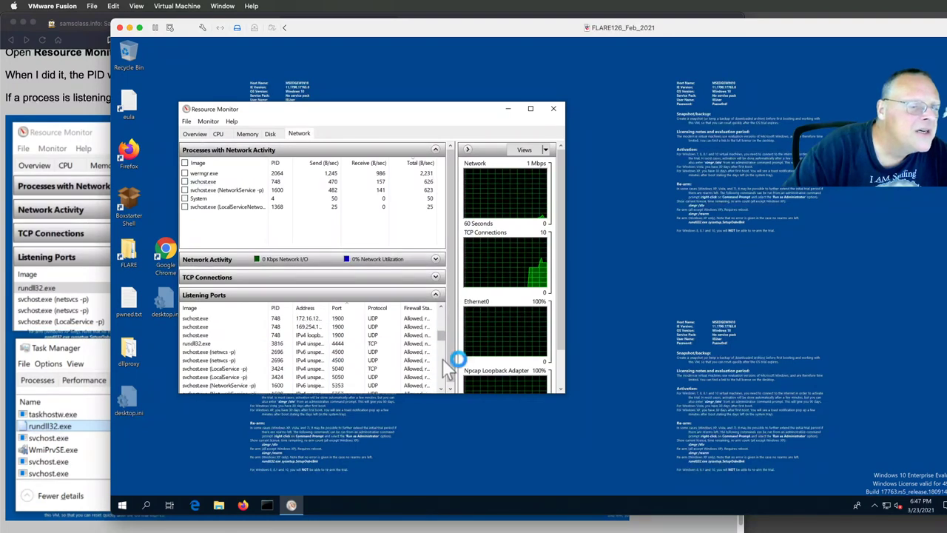
pyautogui.scroll(-3, 355, 359)
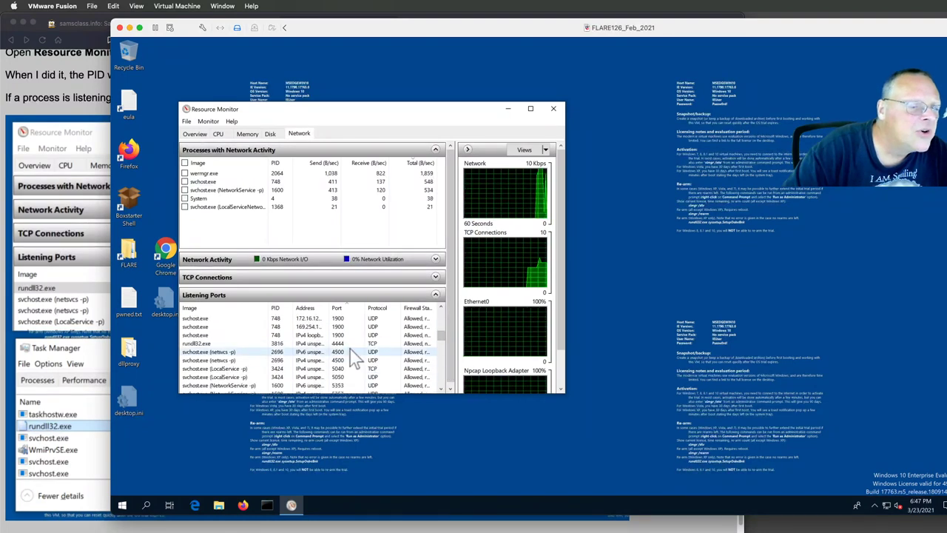
pyautogui.click(280, 345)
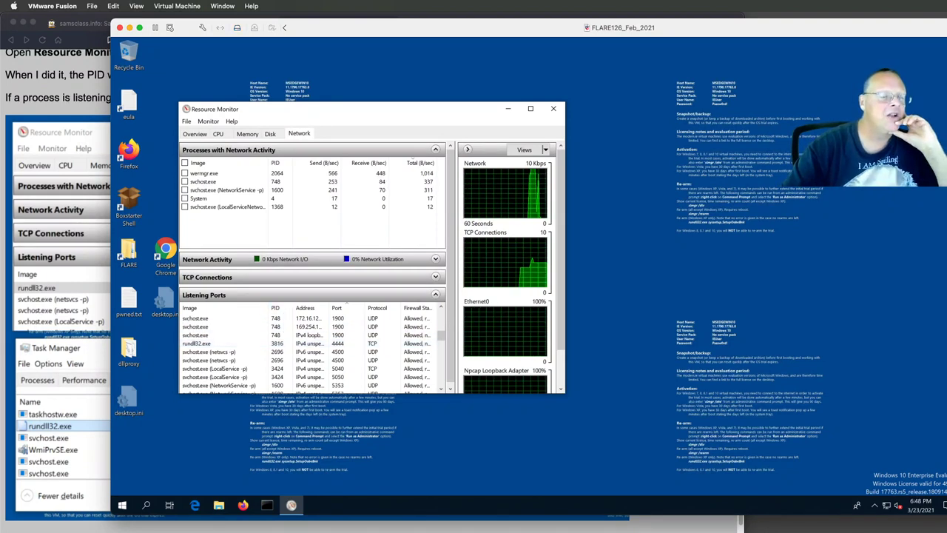
pyautogui.rightClick(516, 503)
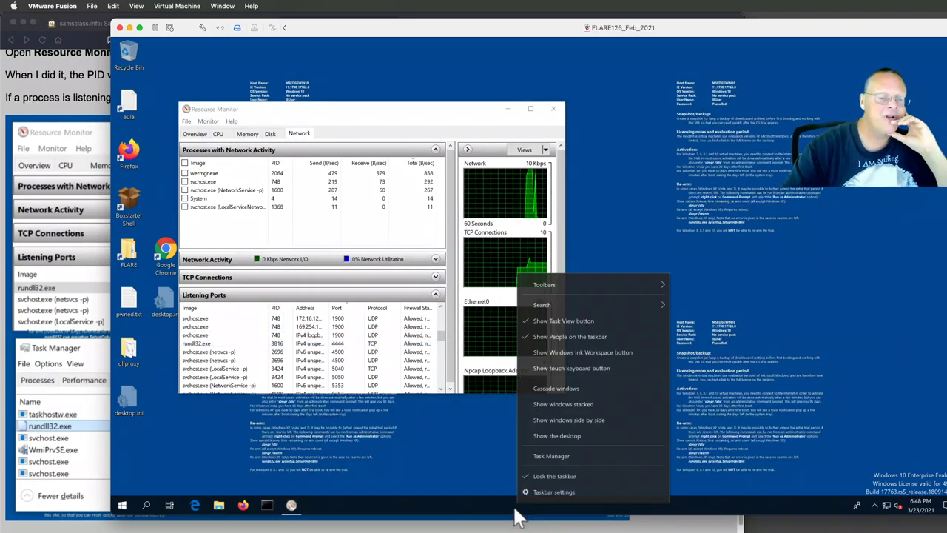
# - In Task Manager's Details list, end the rundll32.exe process with PID 3816
pyautogui.click(540, 455)
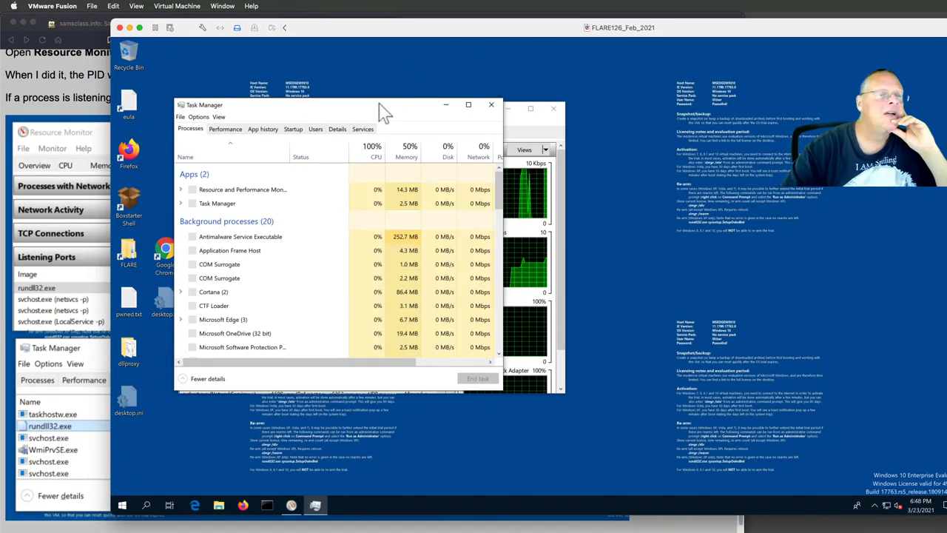
pyautogui.moveTo(379, 104); pyautogui.dragTo(592, 111)
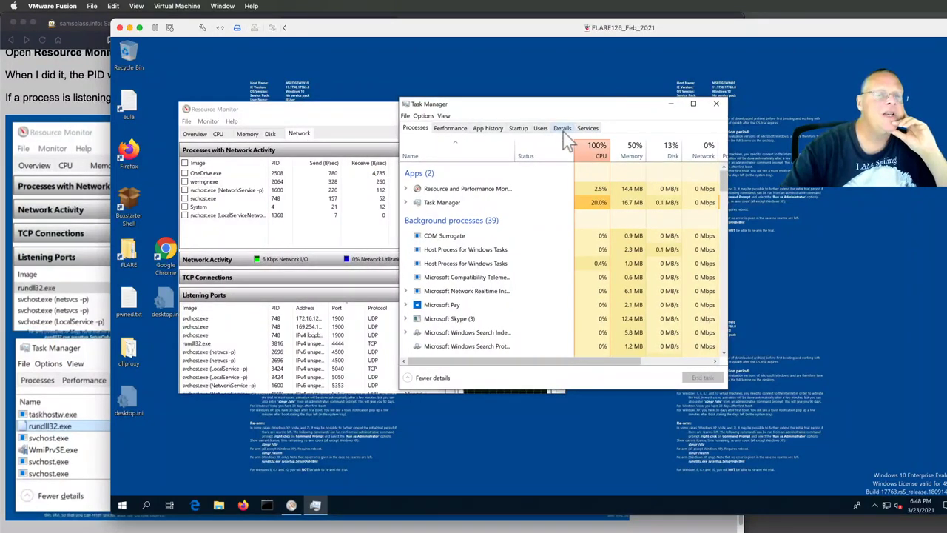
pyautogui.click(562, 130)
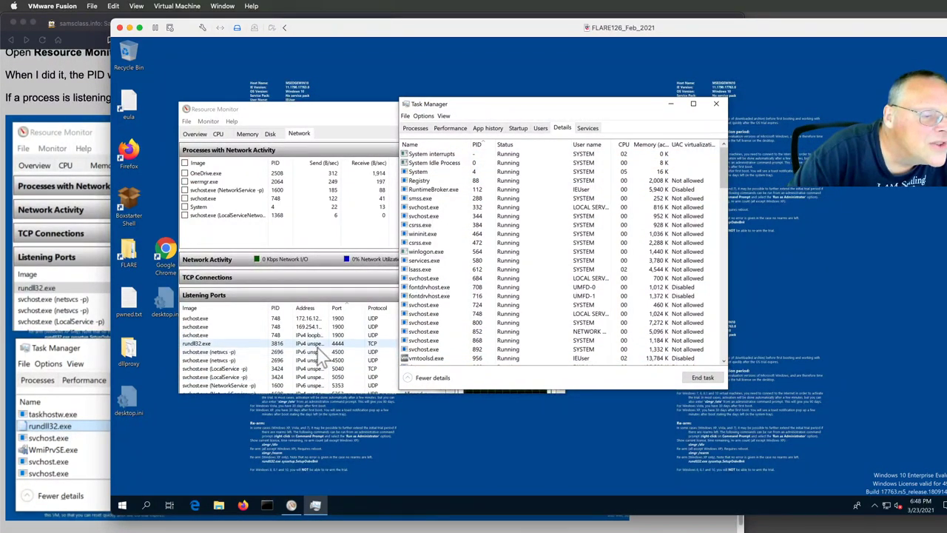
pyautogui.moveTo(724, 173); pyautogui.dragTo(719, 296)
pyautogui.scroll(2, 613, 274)
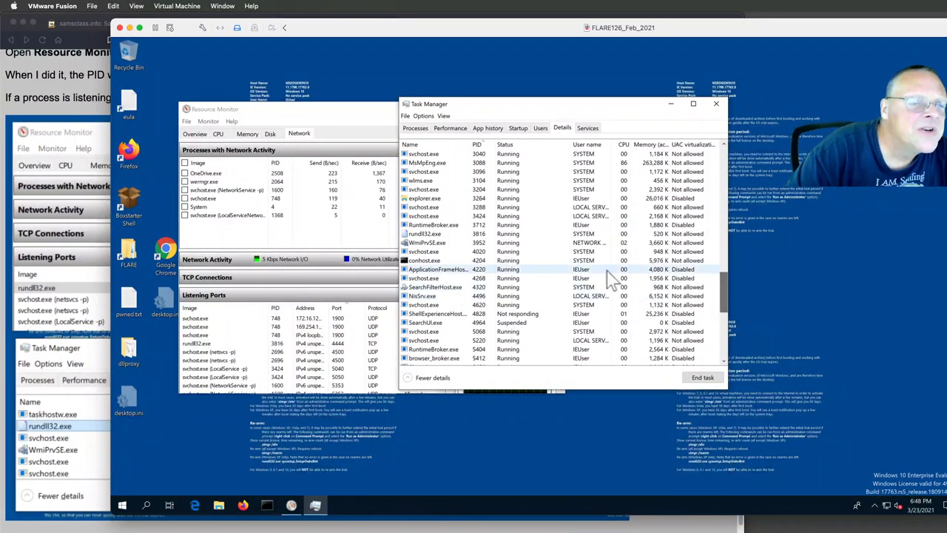
pyautogui.click(485, 235)
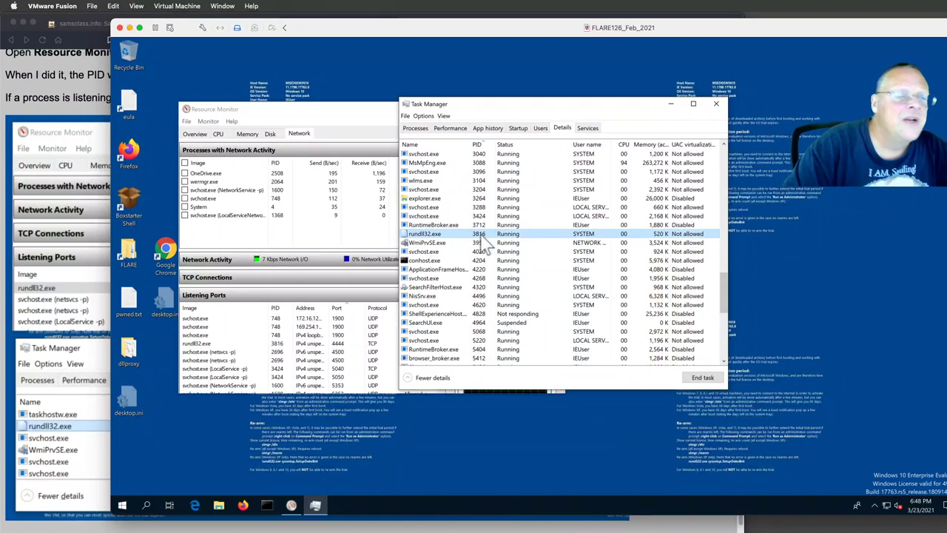
pyautogui.rightClick(487, 235)
pyautogui.click(497, 240)
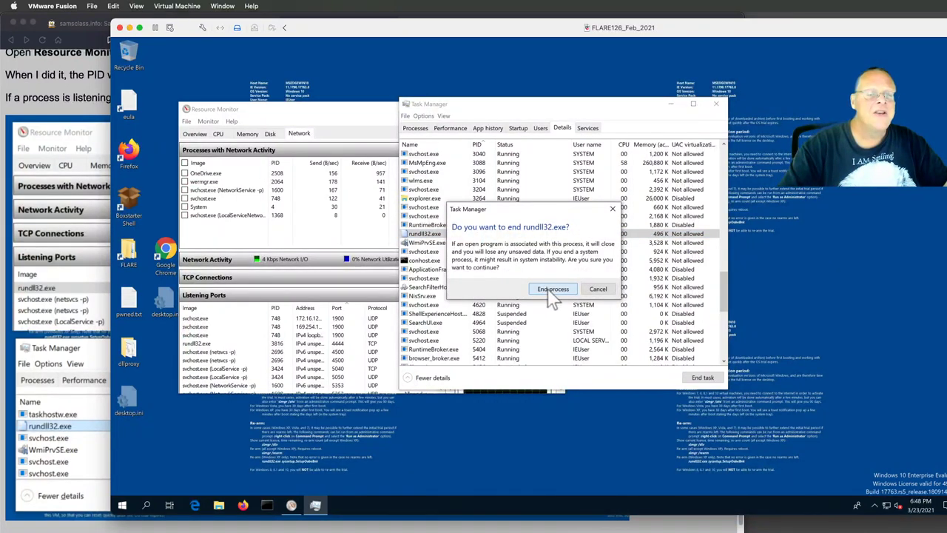
pyautogui.click(551, 290)
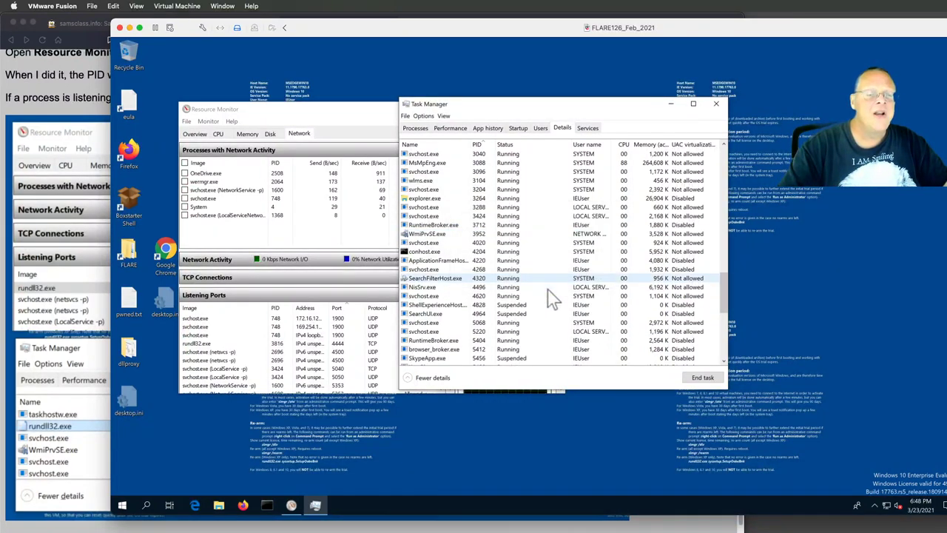
# - Close Task Manager and Resource Monitor, then start Command Prompt as administrator
pyautogui.click(717, 105)
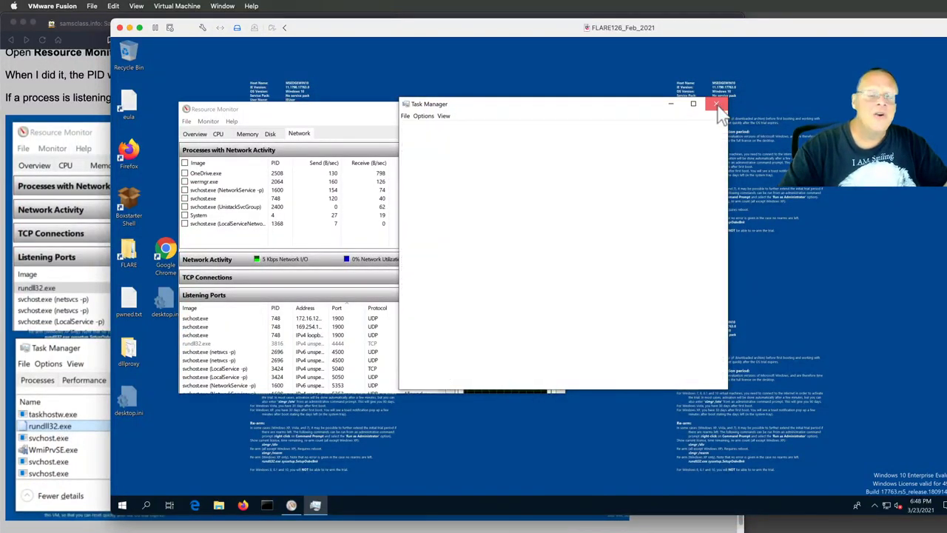
pyautogui.click(558, 106)
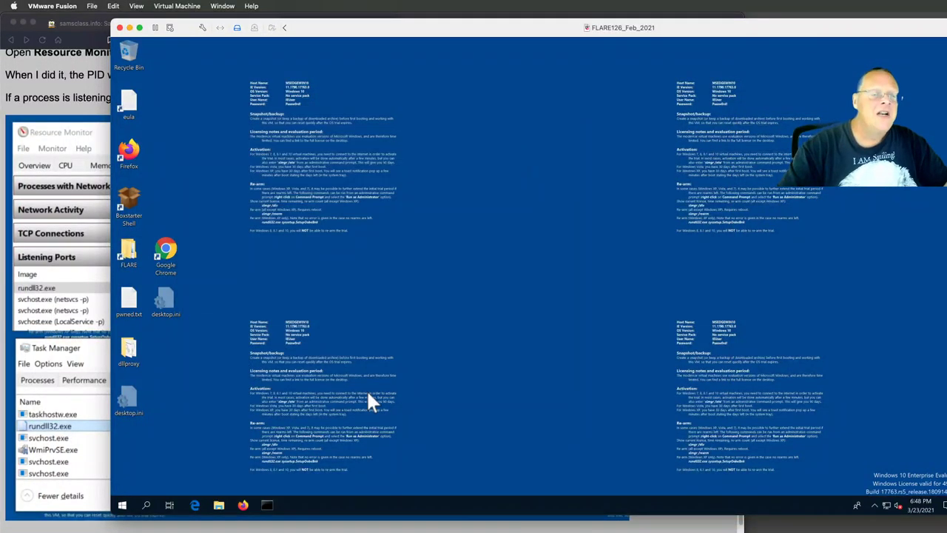
pyautogui.rightClick(268, 504)
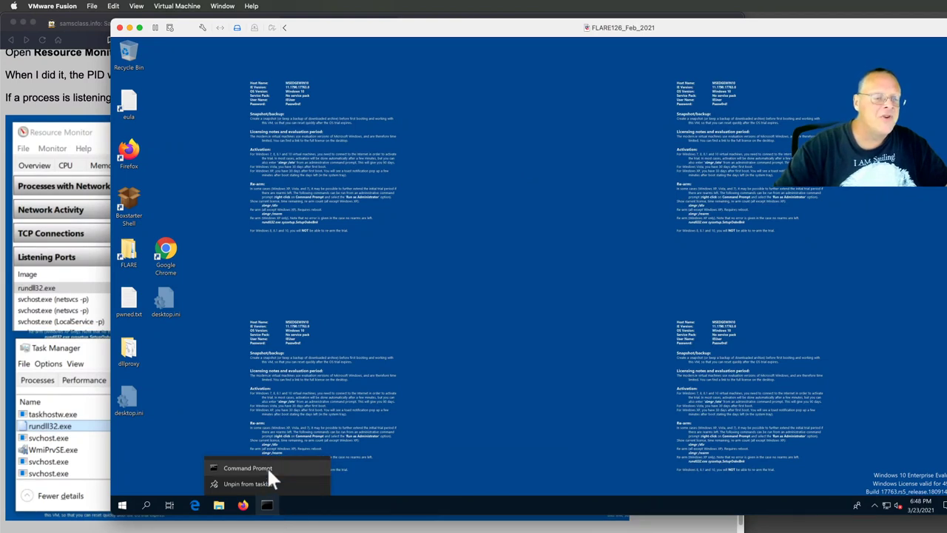
pyautogui.rightClick(268, 469)
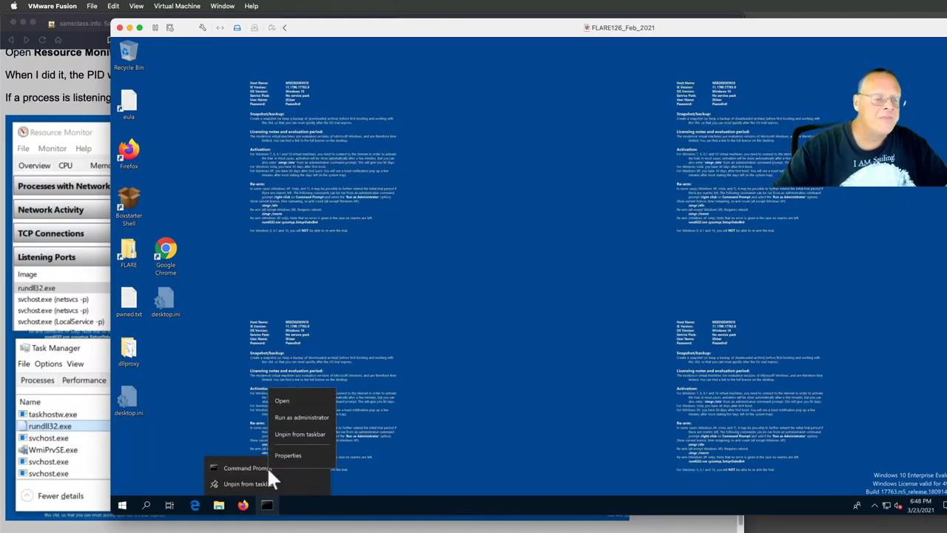
pyautogui.click(293, 416)
pyautogui.click(465, 338)
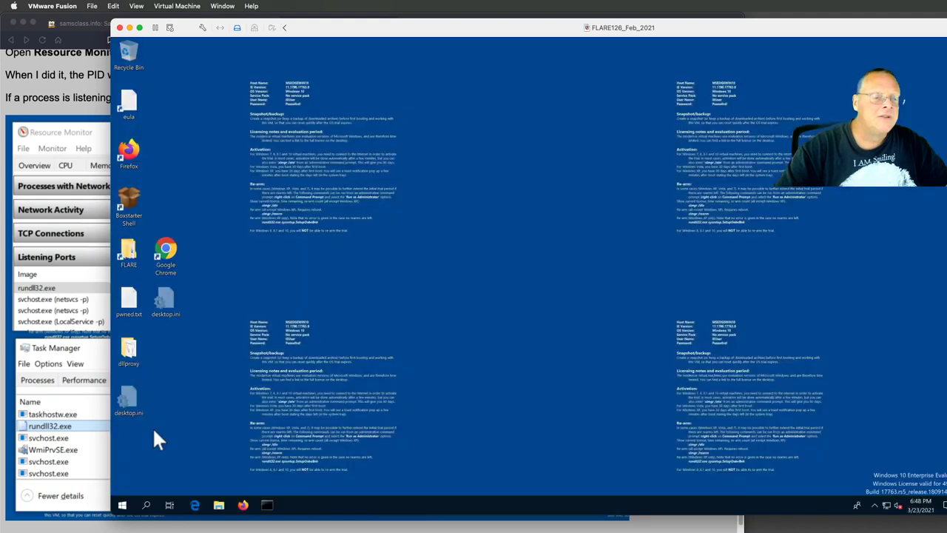
# - In Brave, select the lab's del c:\windows\system32\oci.dll command text
pyautogui.scroll(-3, 76, 440)
pyautogui.click(61, 449)
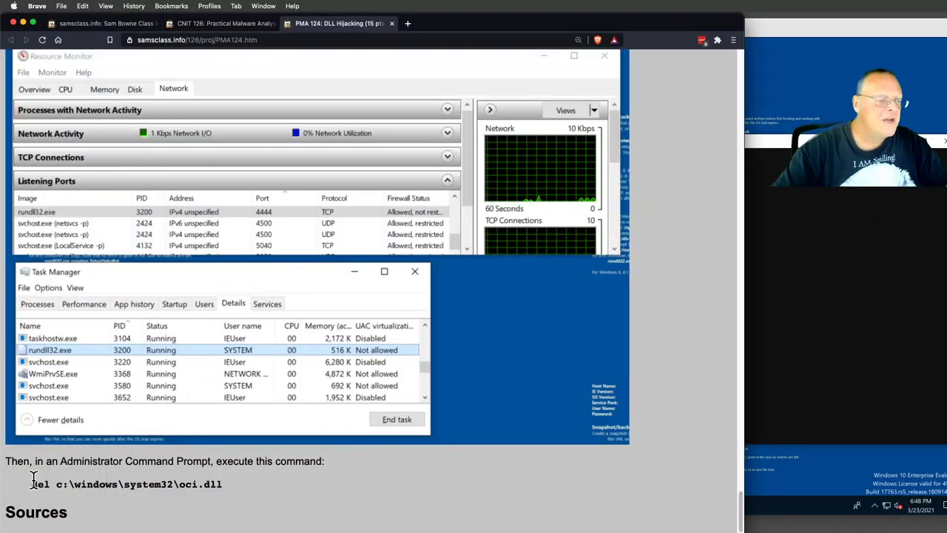
pyautogui.moveTo(64, 481); pyautogui.dragTo(203, 485)
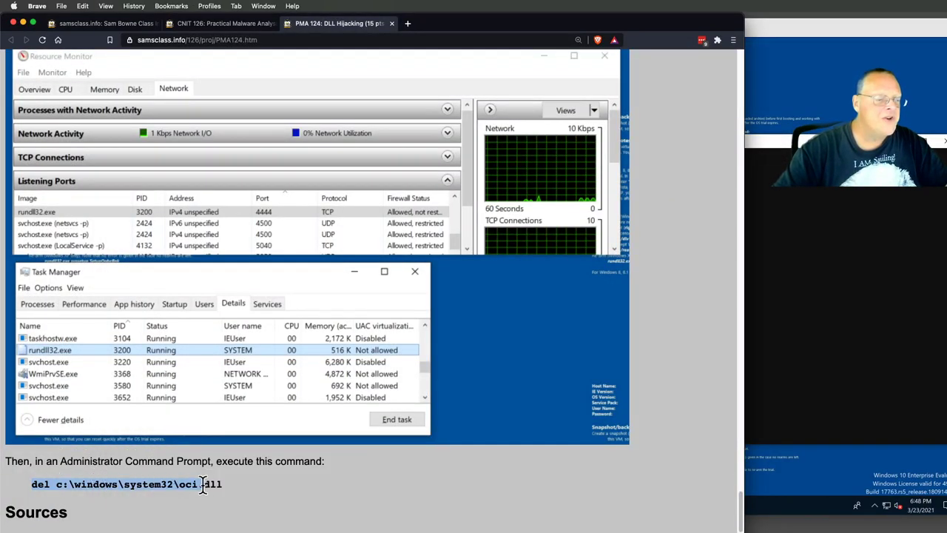
pyautogui.rightClick(207, 483)
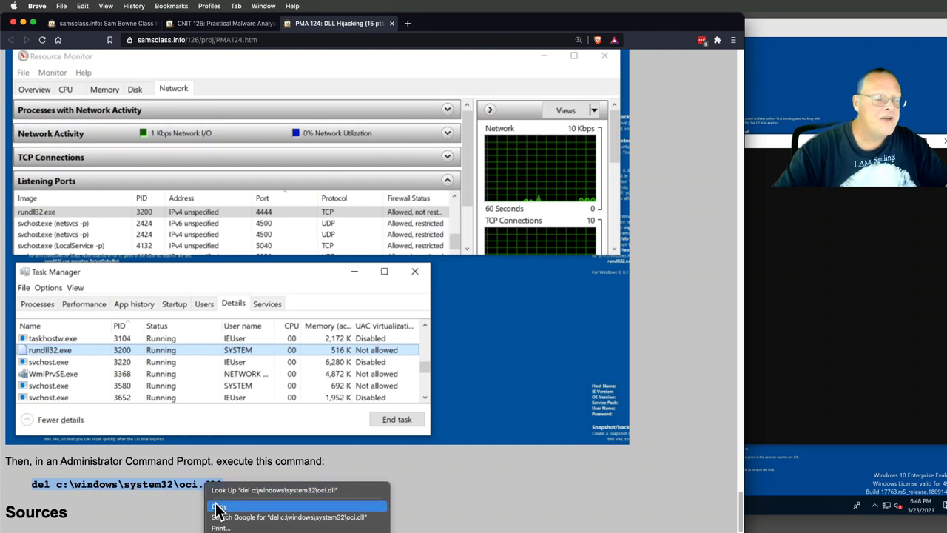
# - Copy the del command and run it in the admin Command Prompt, deleting oci.dll from System32
pyautogui.click(220, 506)
pyautogui.click(746, 317)
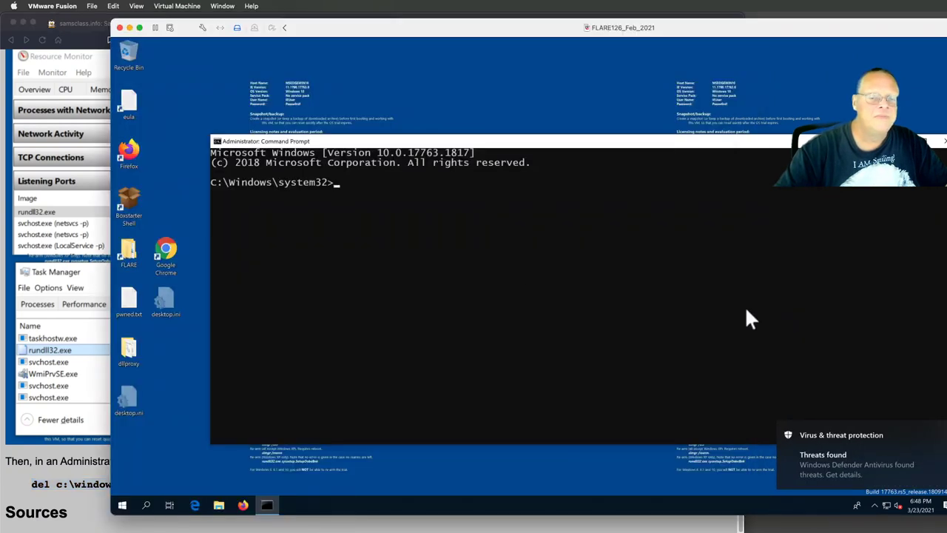
pyautogui.rightClick(359, 196)
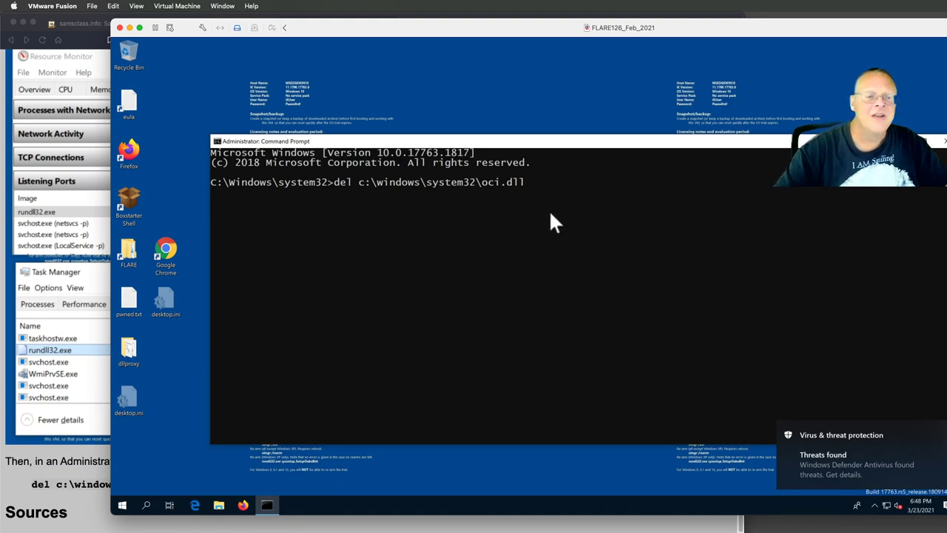
pyautogui.press('Return')
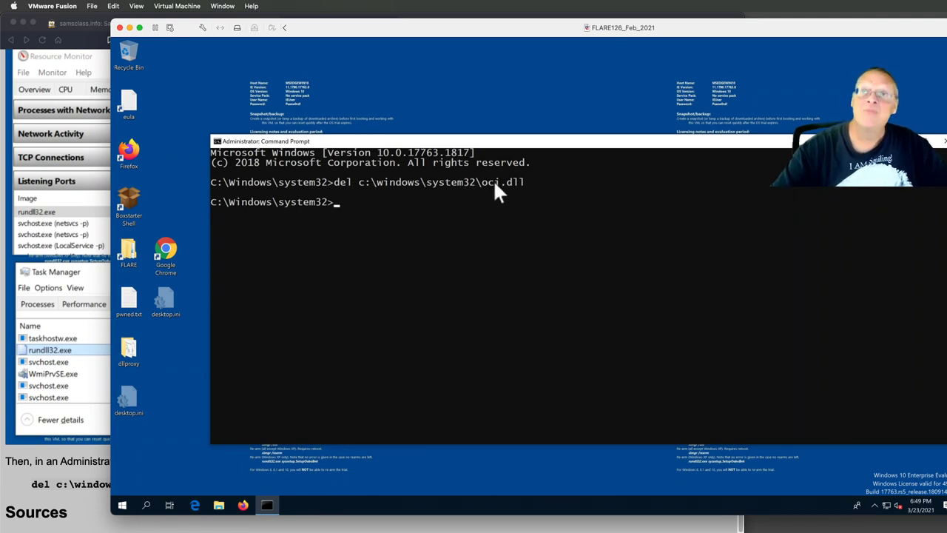
# - Close the Command Prompt and dismiss the search panel, leaving the Windows desktop showing
pyautogui.click(869, 140)
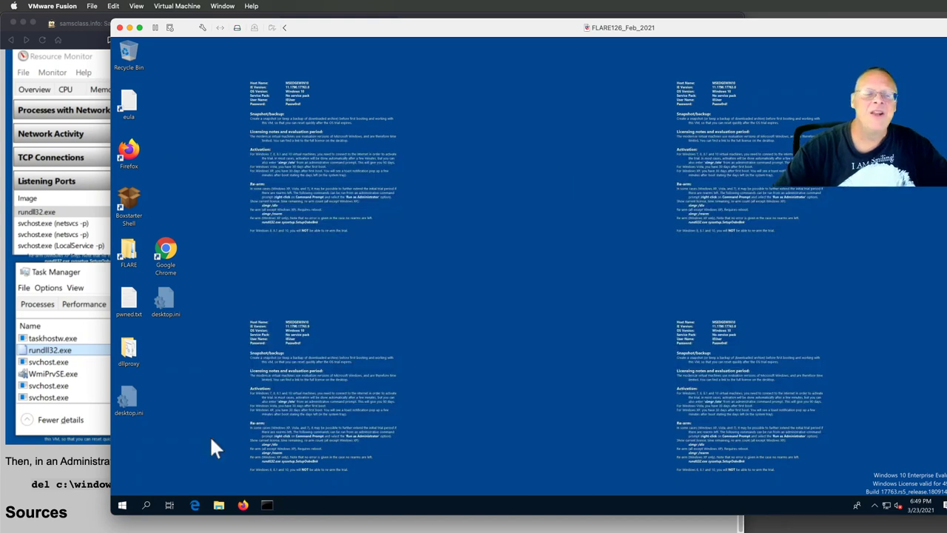
pyautogui.click(146, 505)
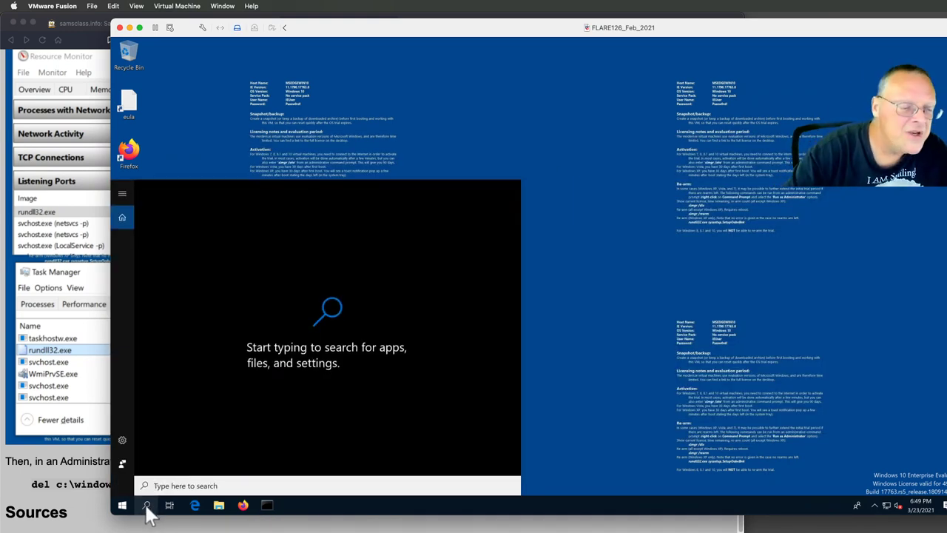
pyautogui.click(592, 389)
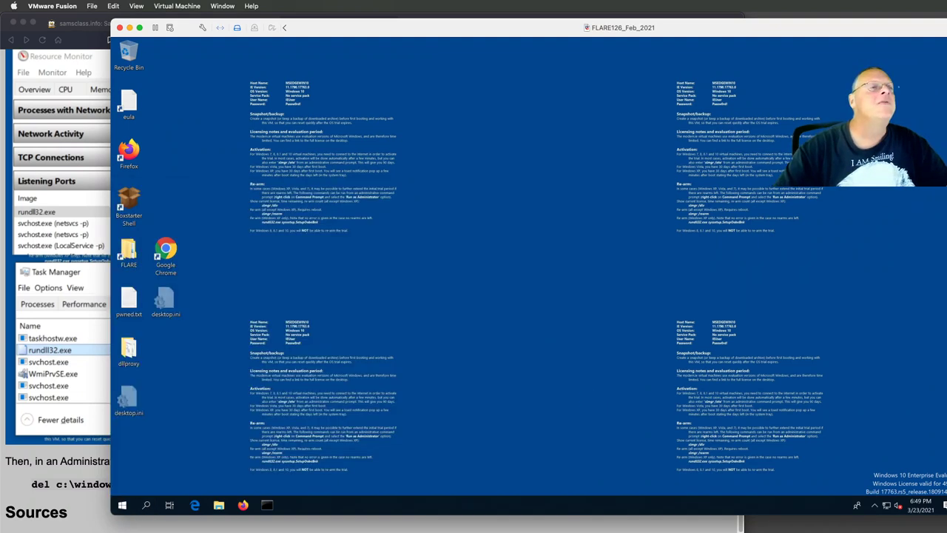